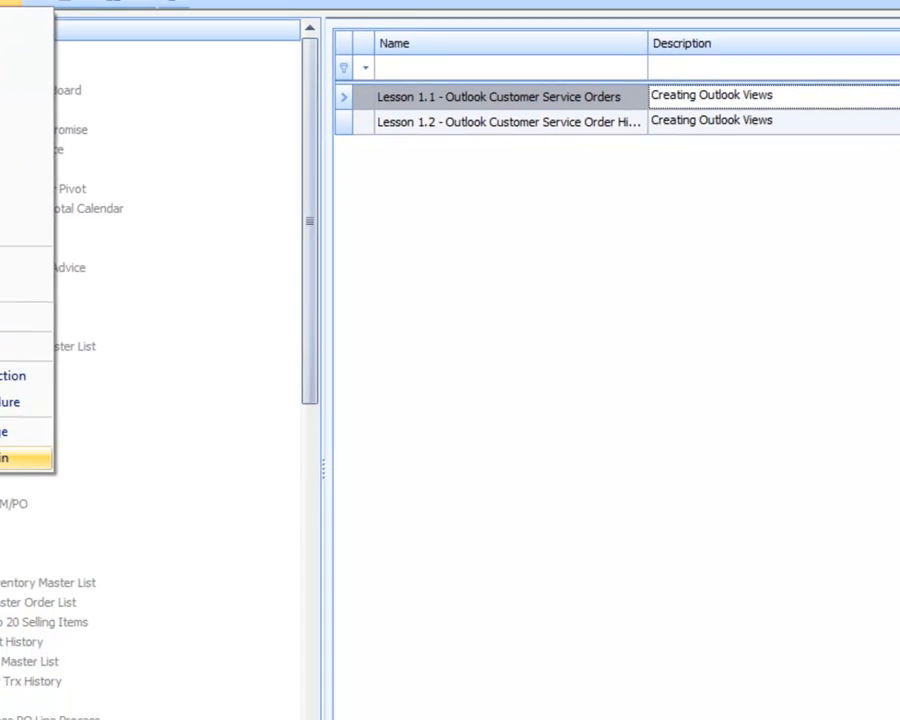
- Create a new Outlook add-in component named "Lesson 2 - Outlook Customer Service" with the description "Creating the Outlook add-in"
left_click(95, 540)
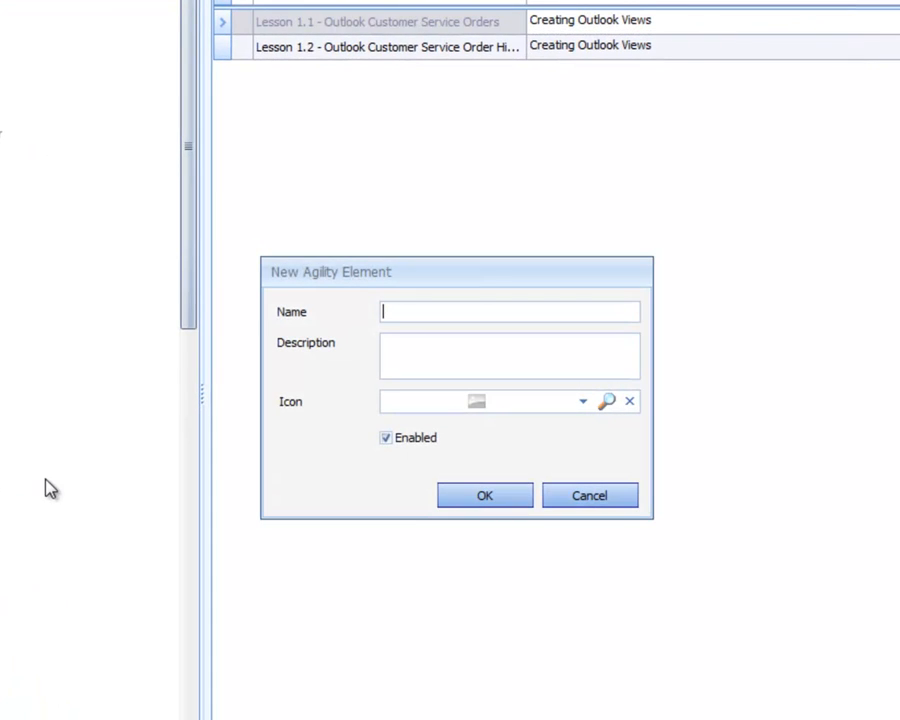
type("Lesson 2 - Outlook C")
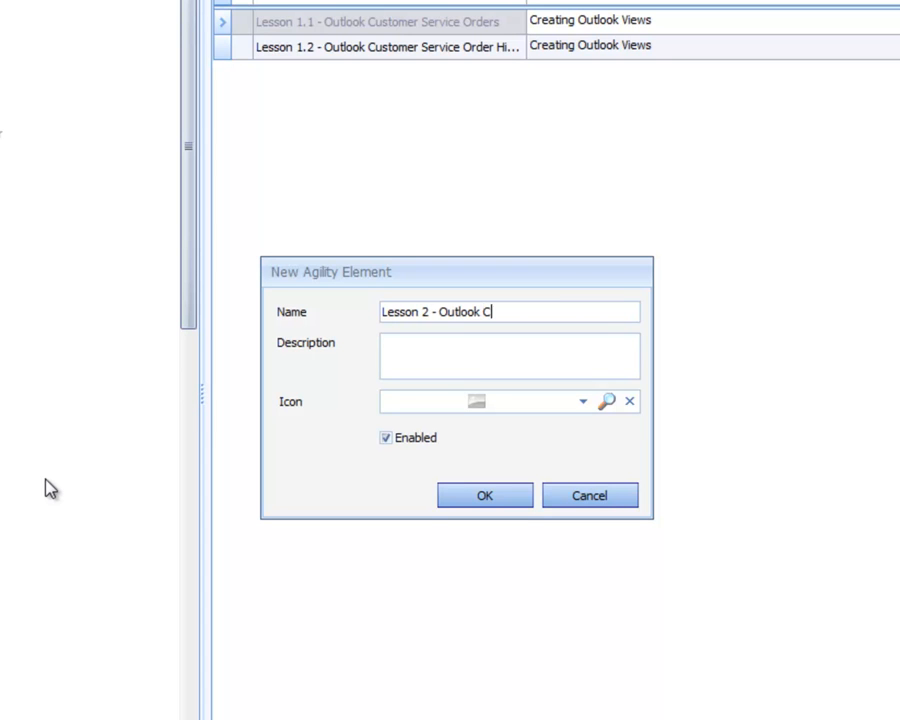
type("ustomer Service")
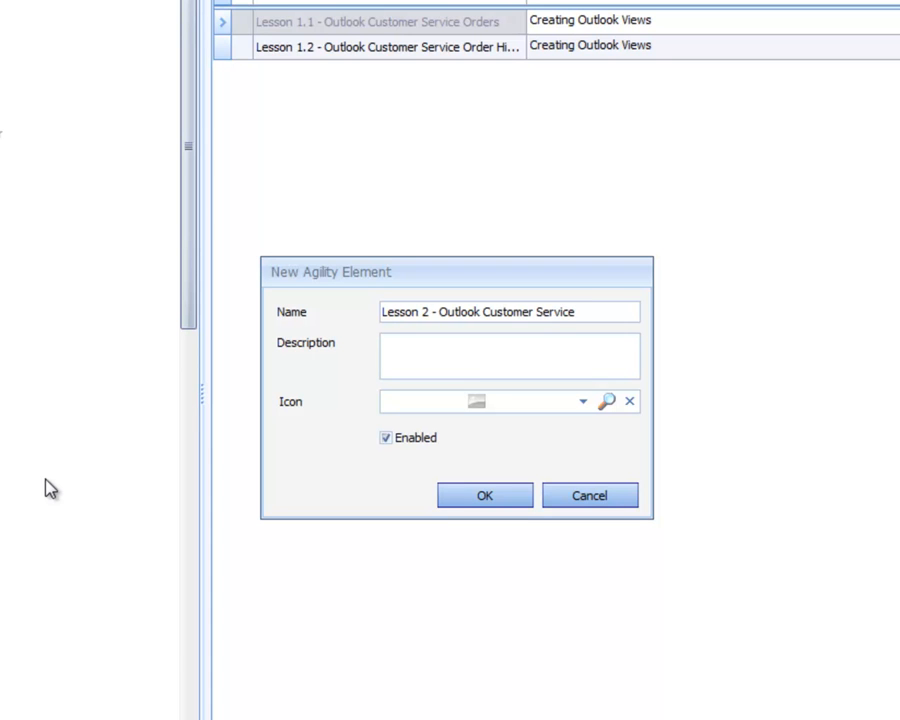
type("Creating the Outlook")
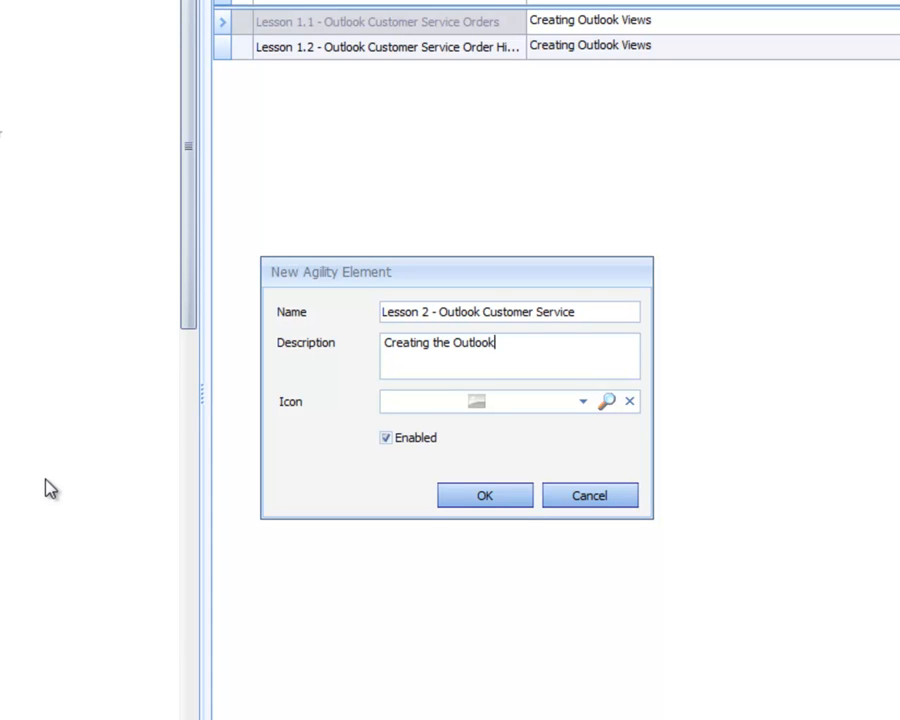
type(" add-in")
left_click(484, 497)
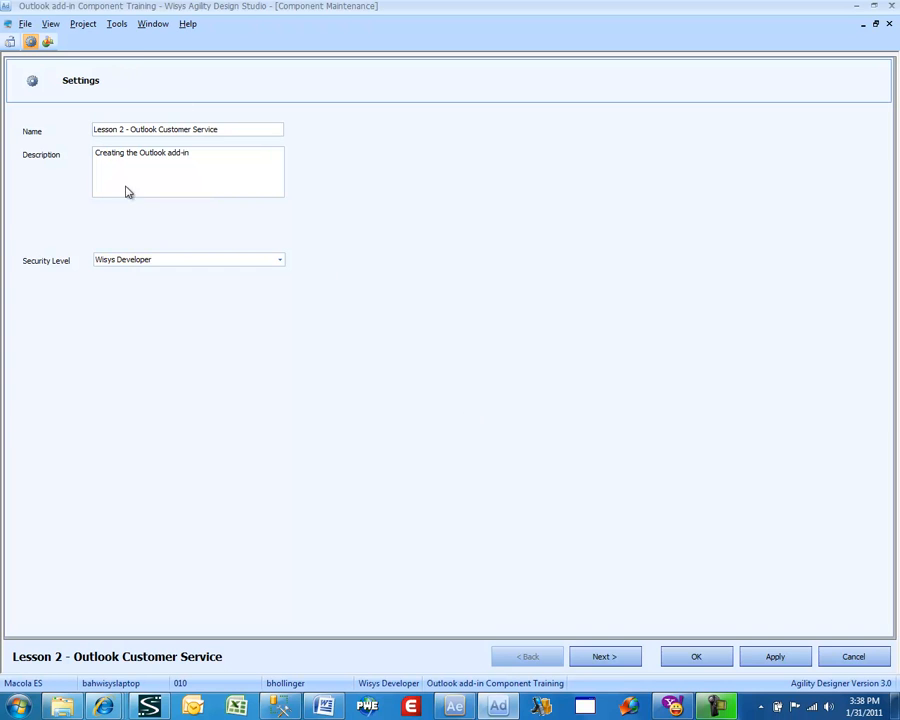
- Add the "Lesson 1.1 - Outlook Customer Service Orders" view to the add-in, filtering the component search to the Outlook add-in Component Training project
left_click(625, 657)
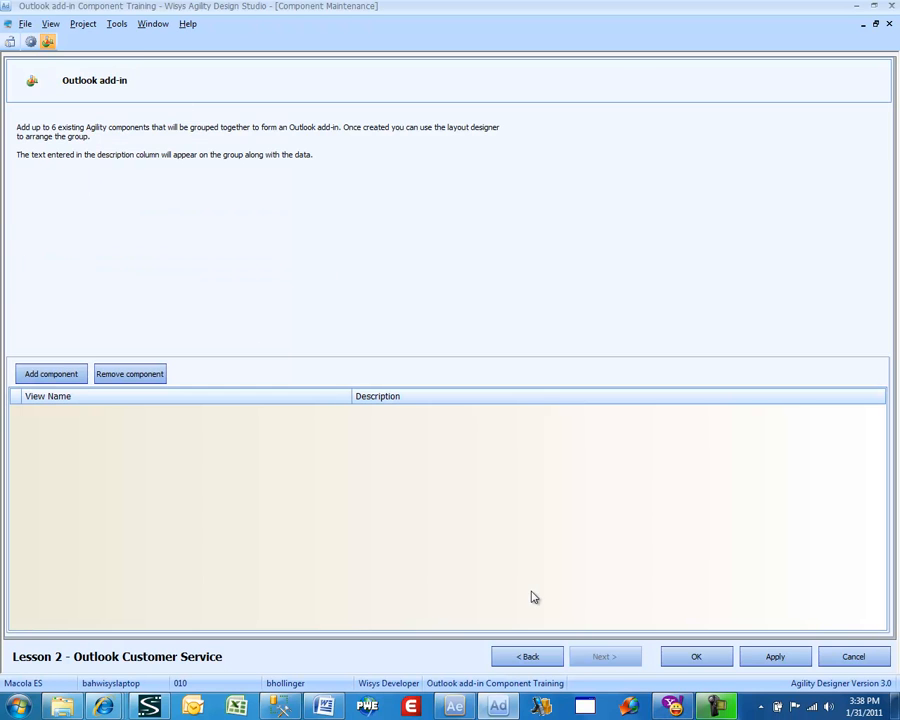
left_click(36, 375)
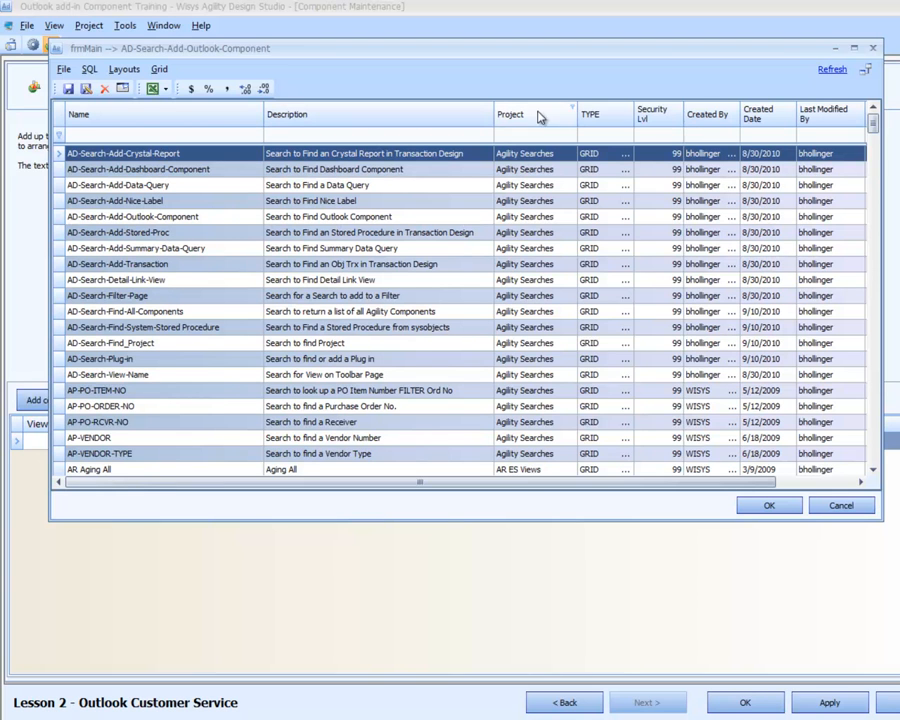
left_click(571, 108)
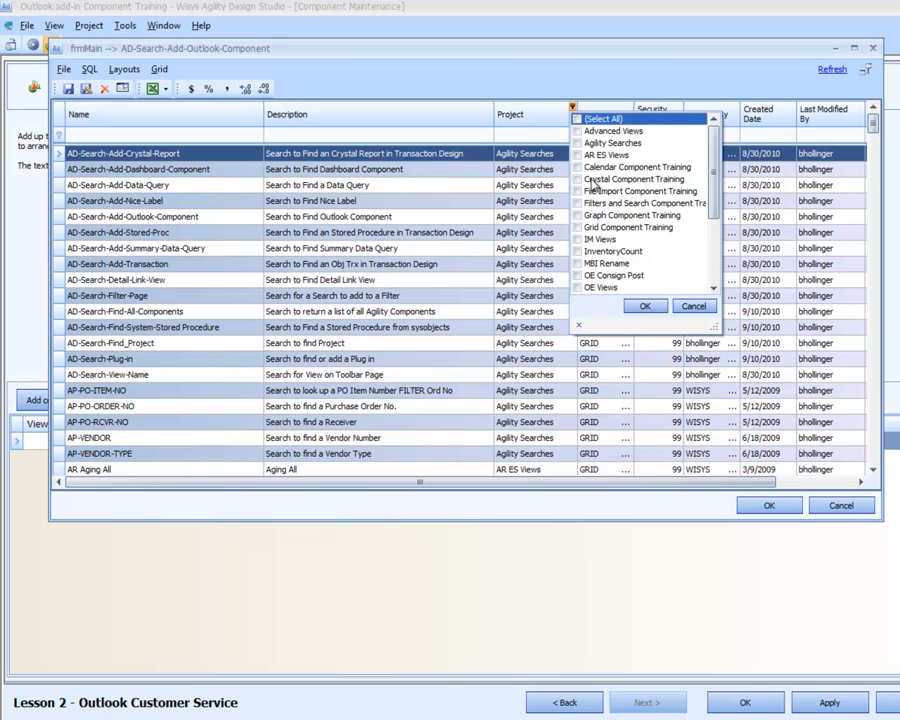
scroll(593, 195, "down", 1)
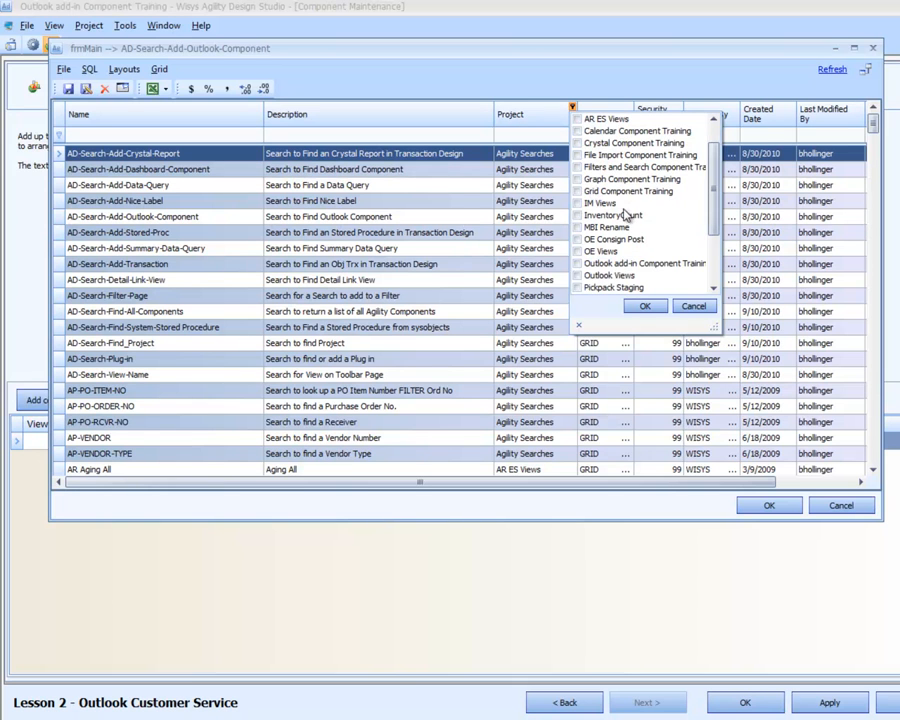
left_click(598, 263)
left_click(645, 306)
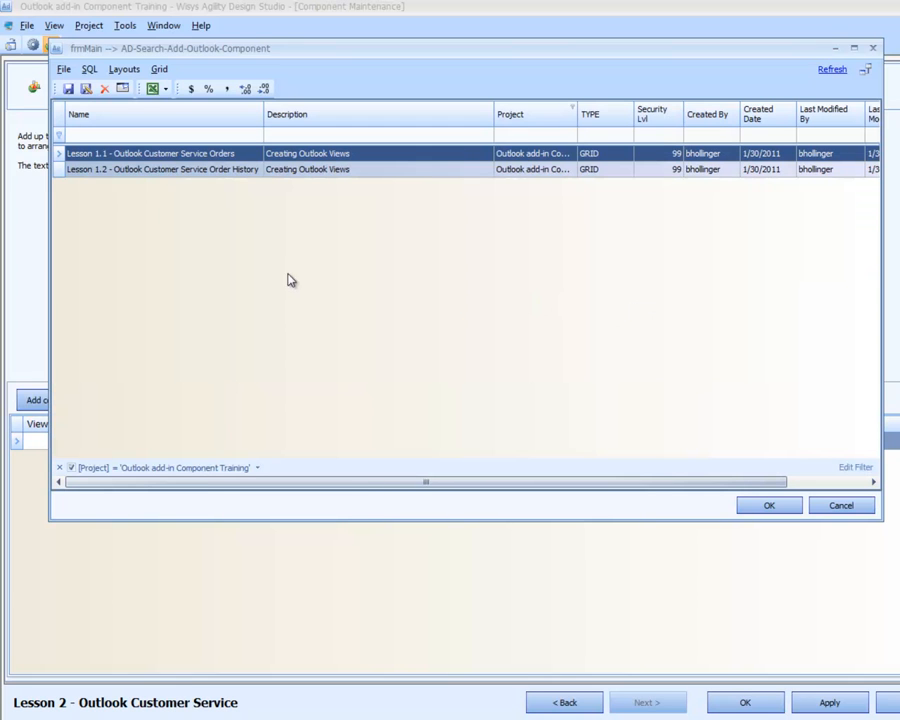
double_click(146, 153)
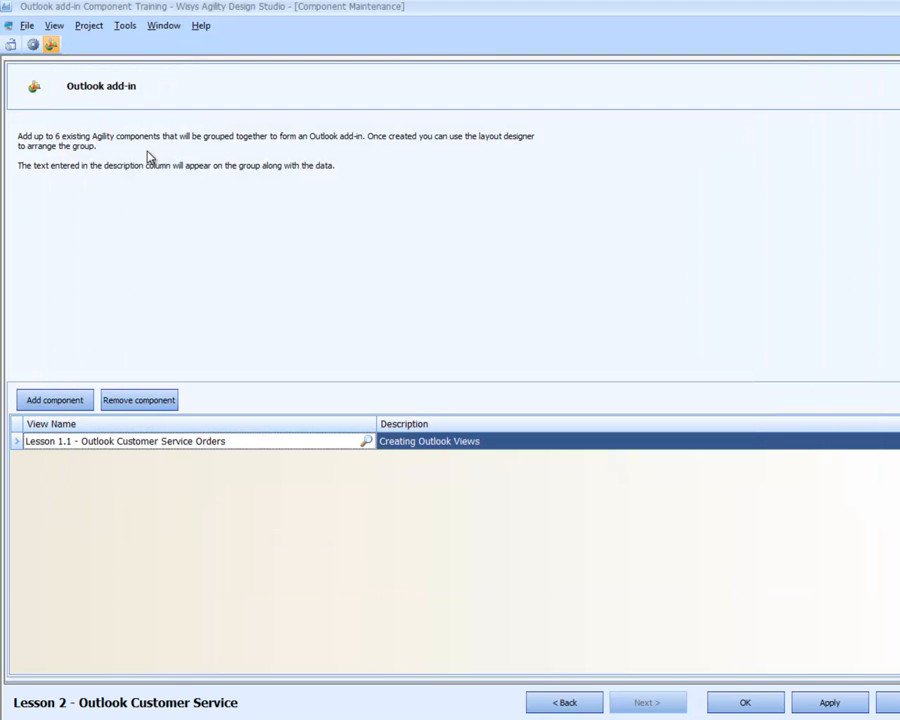
- Add the "Lesson 1.2 - Outlook Customer Service Order History" view from the Outlook add-in Component Training project and save the component
left_click(46, 400)
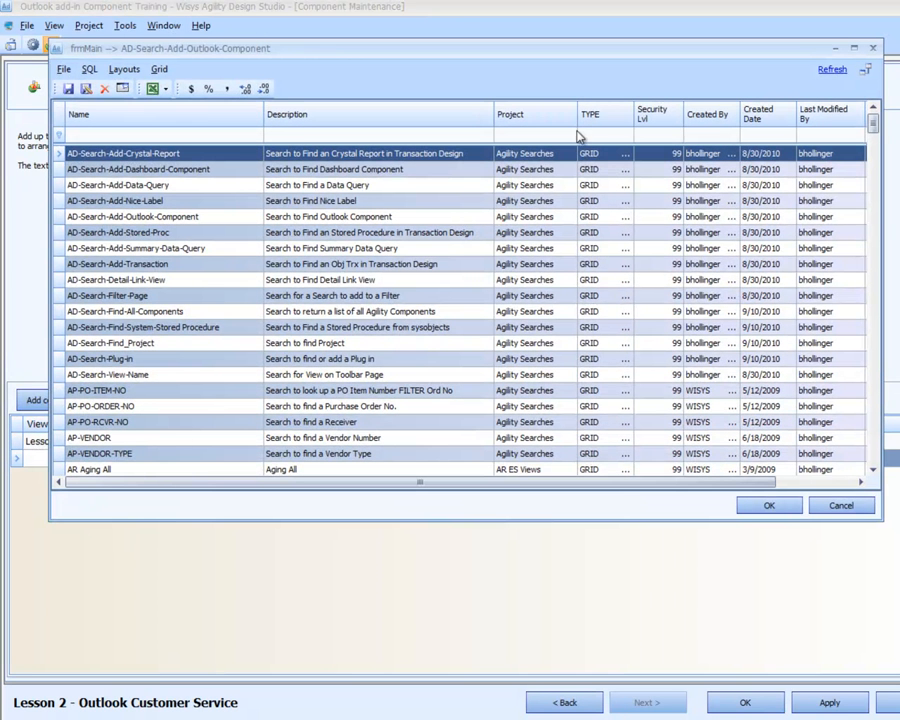
left_click(573, 108)
scroll(593, 186, "down", 1)
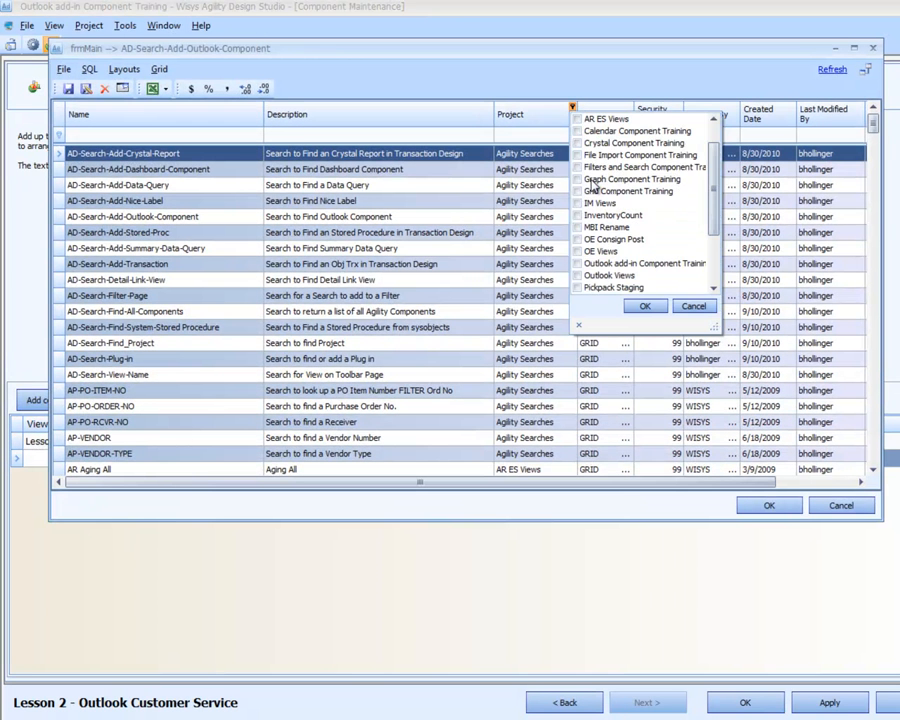
left_click(578, 264)
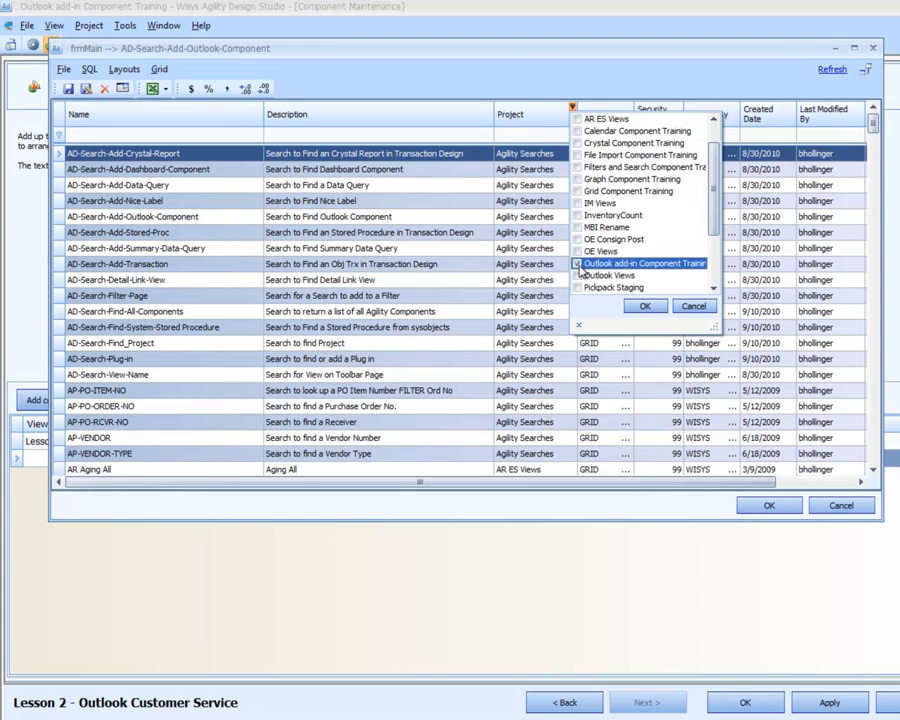
left_click(640, 306)
double_click(152, 170)
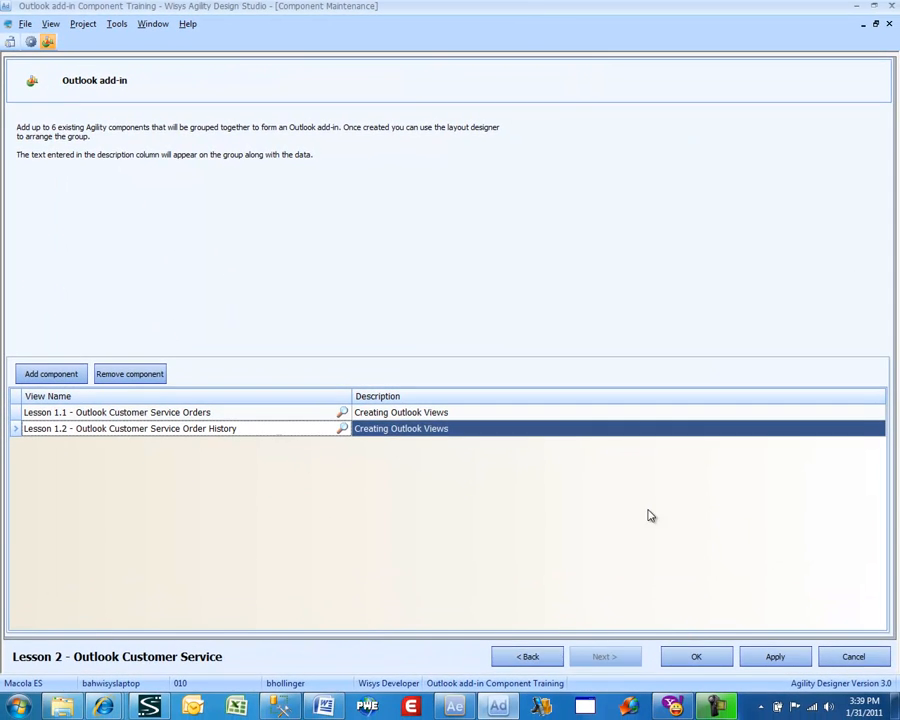
left_click(690, 655)
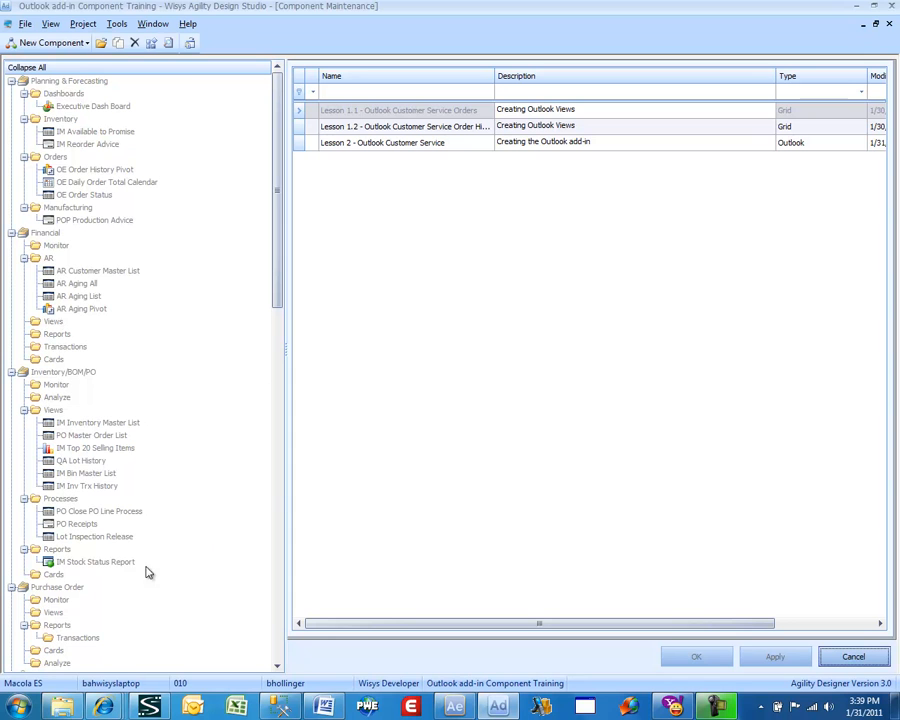
- Install the WiSys Agility Outlook Add-in by running setup.exe from the WiSys Add-ins folder, keeping the default installation folder
left_click(65, 708)
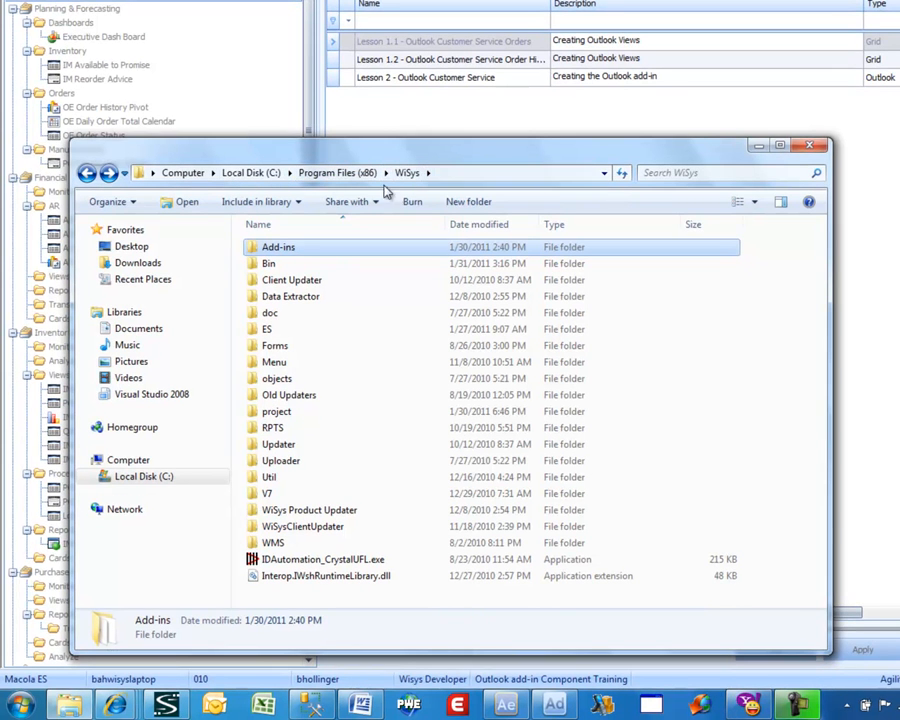
double_click(275, 250)
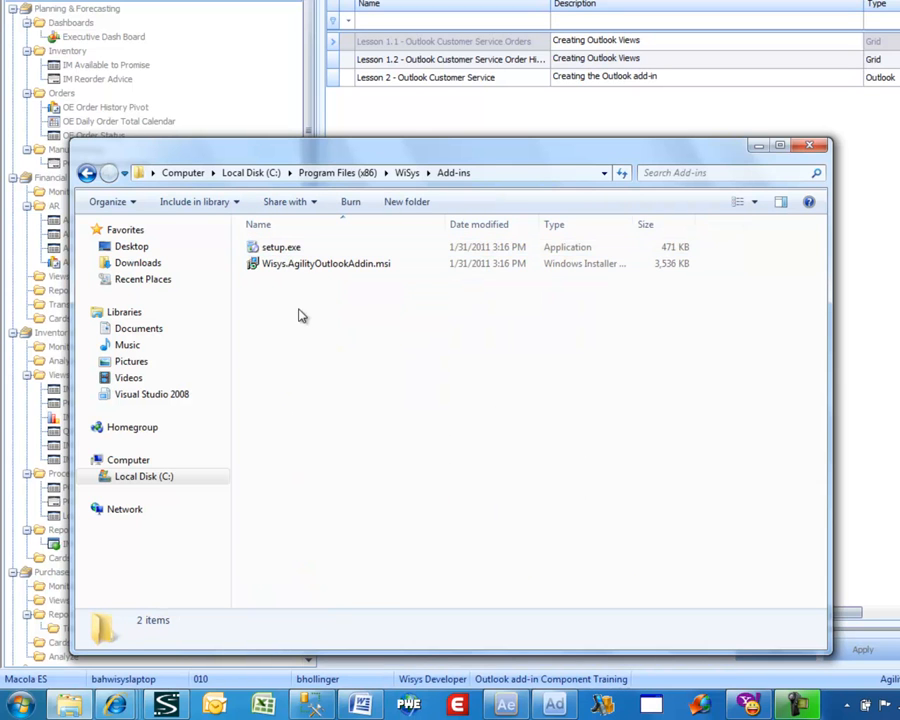
double_click(286, 255)
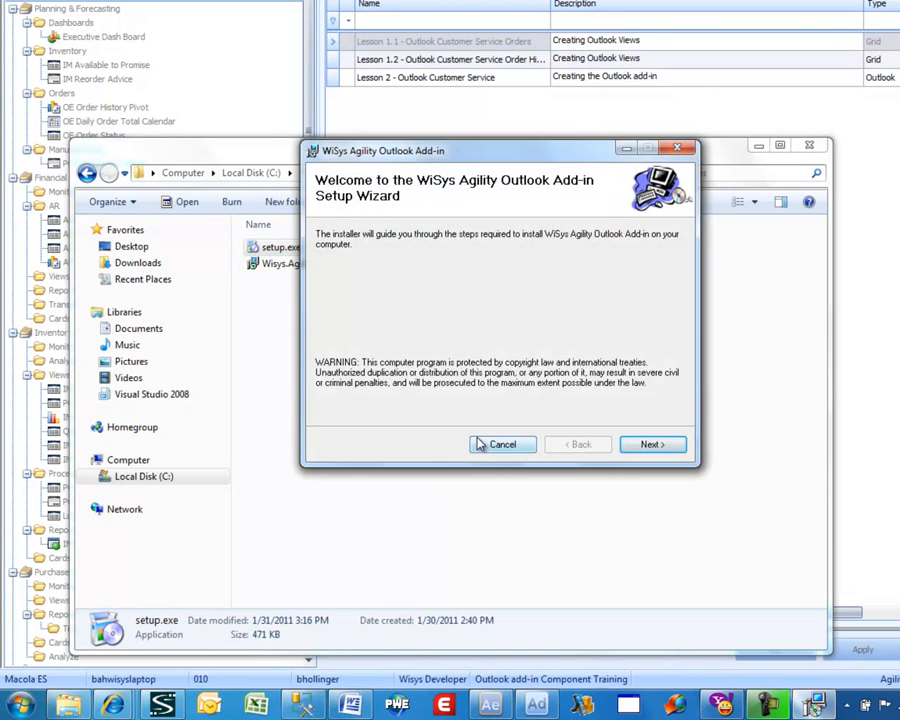
left_click(655, 446)
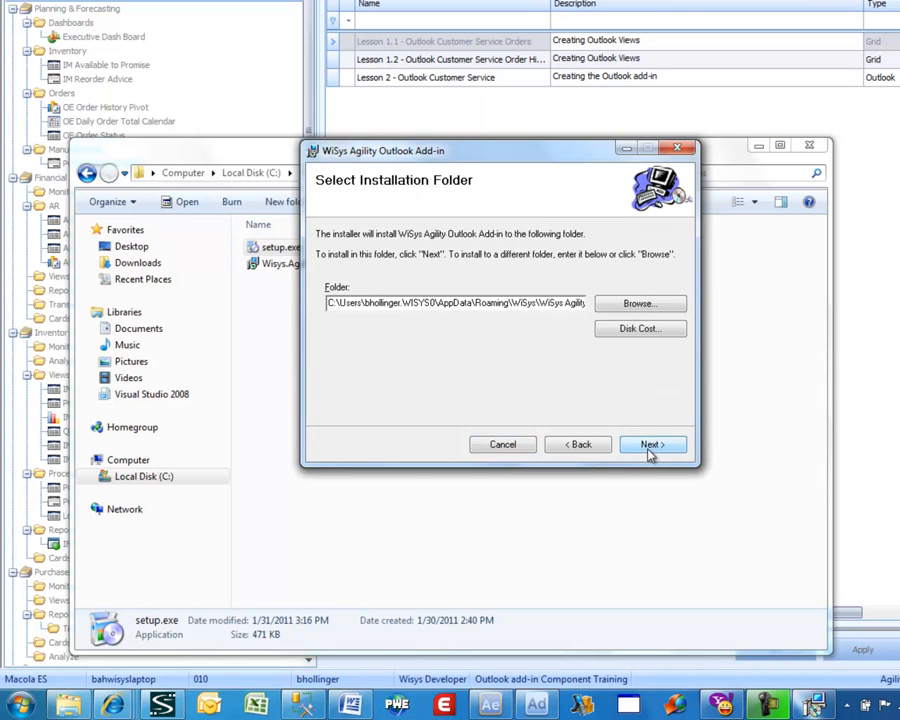
left_click(650, 447)
left_click(650, 447)
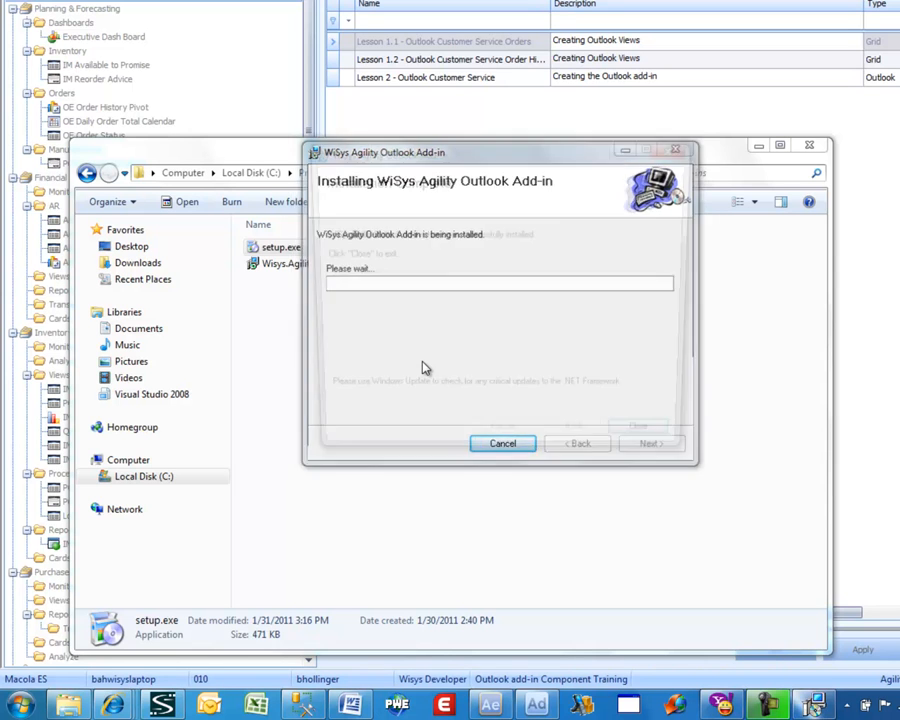
left_click(632, 446)
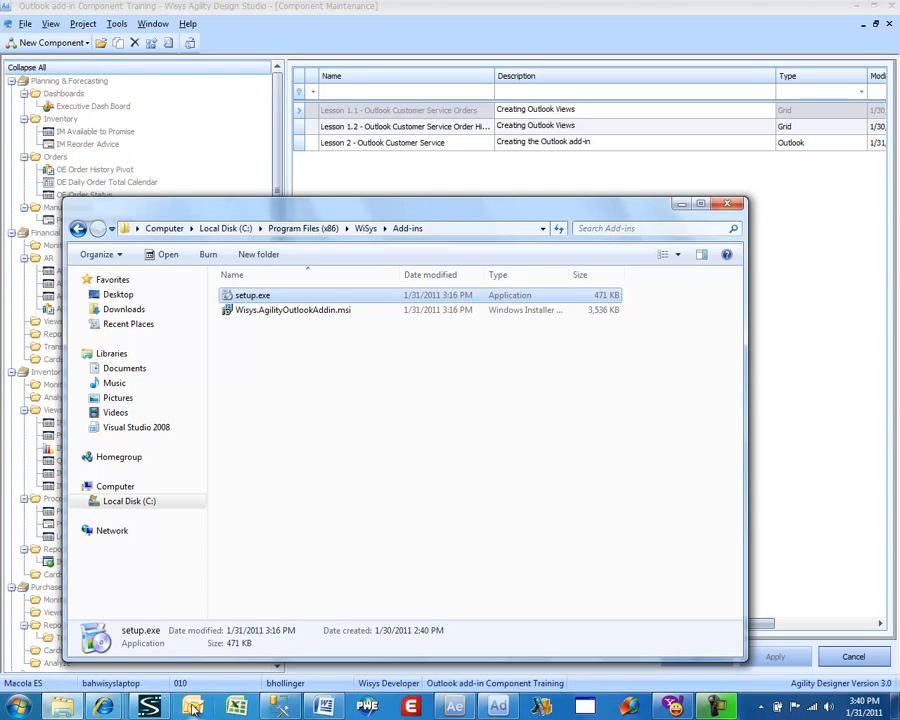
- Switch to Outlook and set the Wisys Agility SQL connection to server localhost and database 010
left_click(193, 707)
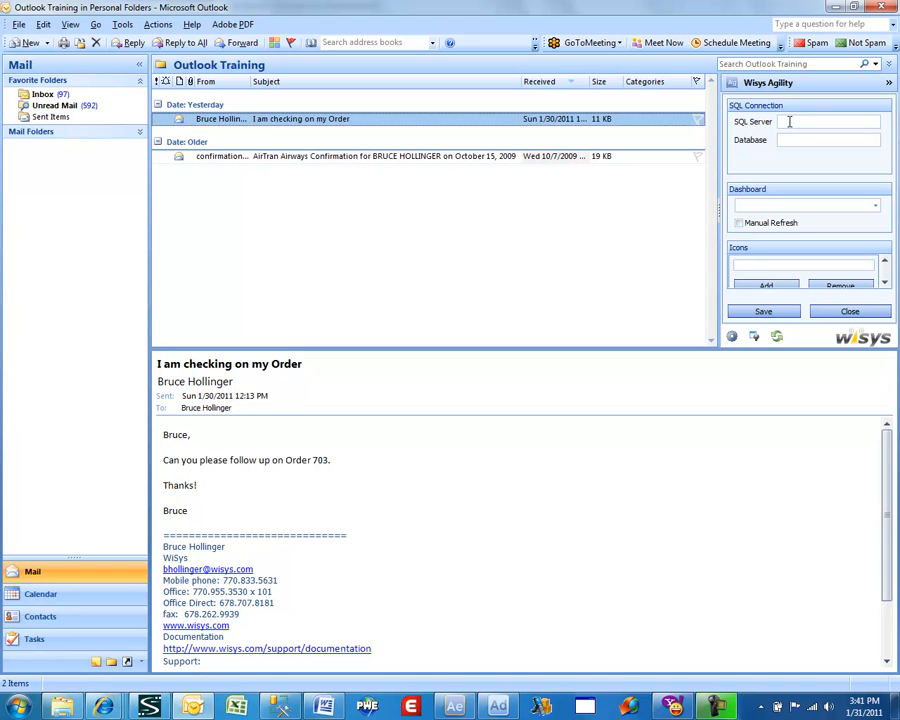
left_click(789, 121)
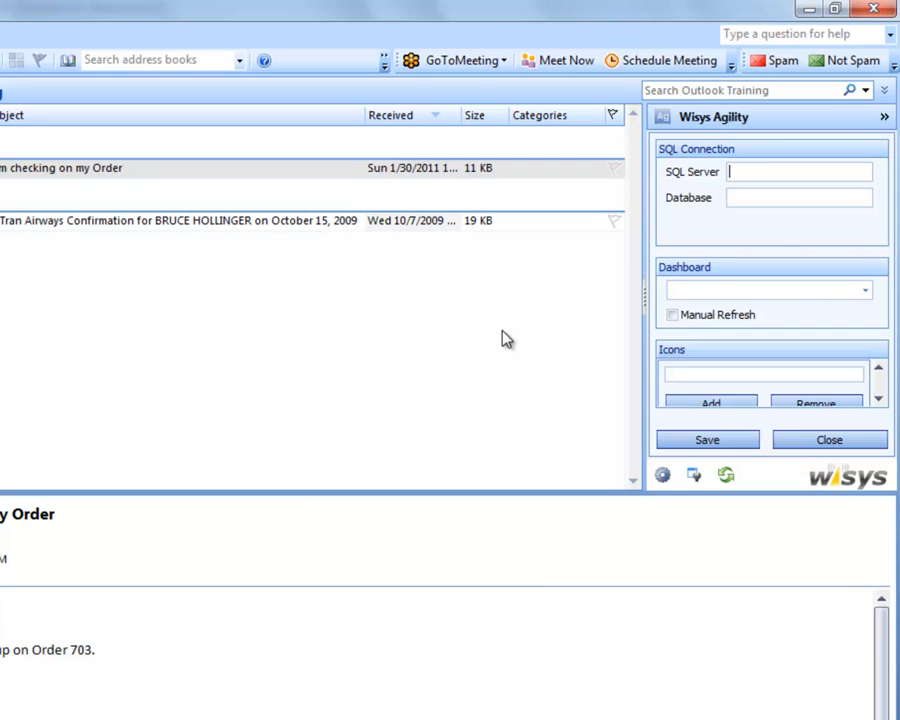
type("calhost")
key("Tab")
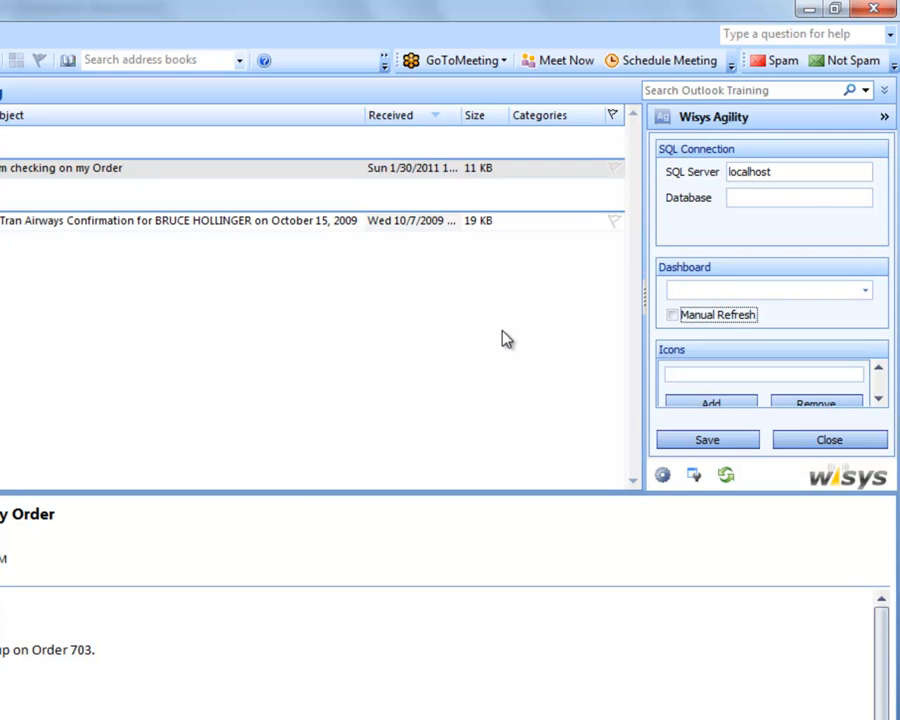
left_click(771, 202)
type("010")
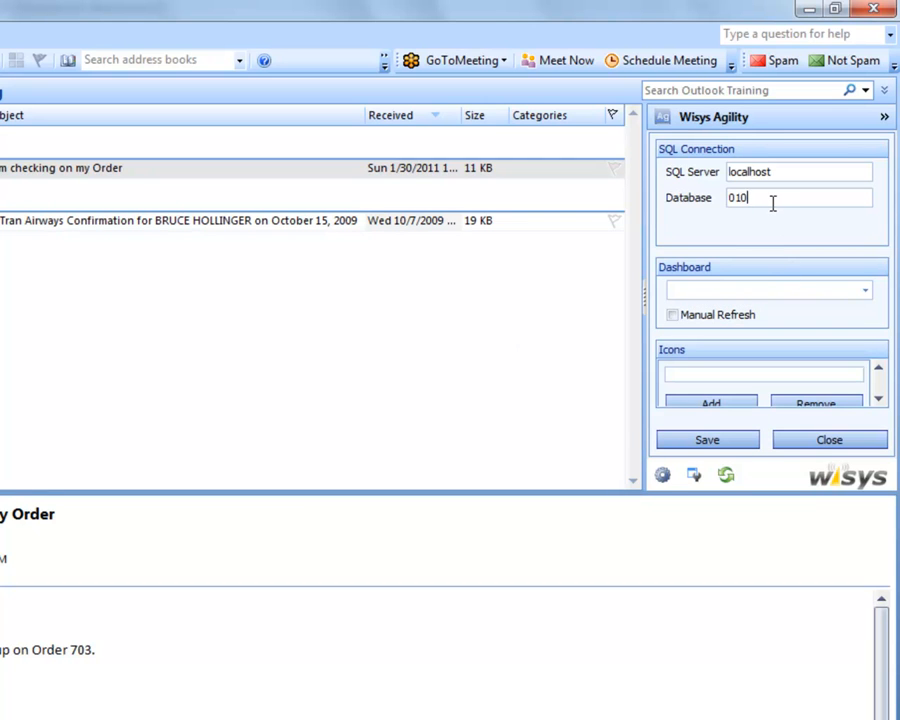
- Choose the "Lesson 2 - Outlook Customer Service" dashboard, enable Manual Refresh and save the add-in settings
left_click(866, 291)
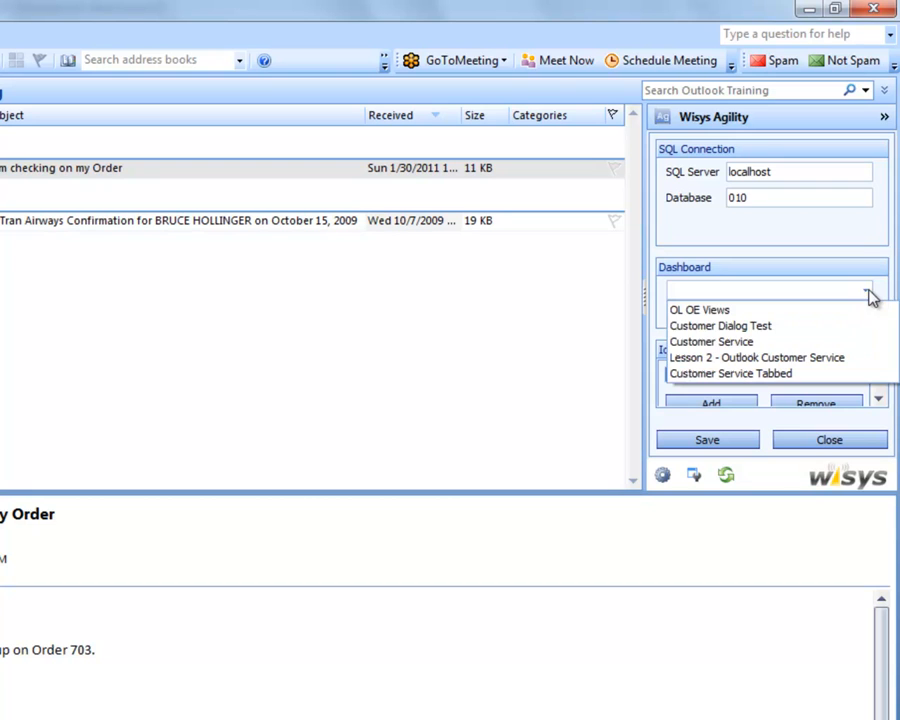
left_click(843, 359)
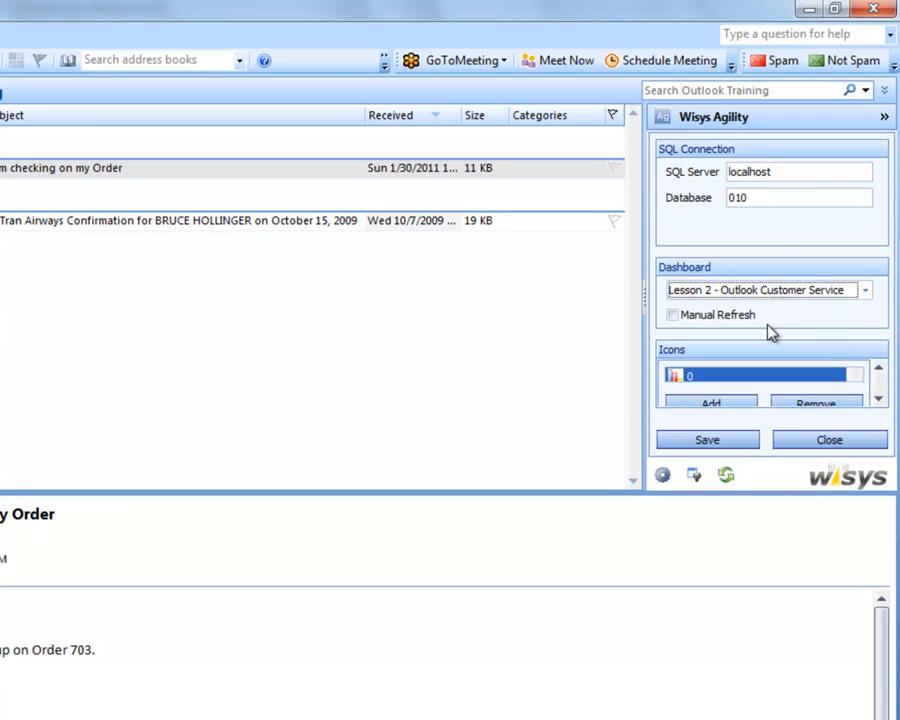
left_click(672, 317)
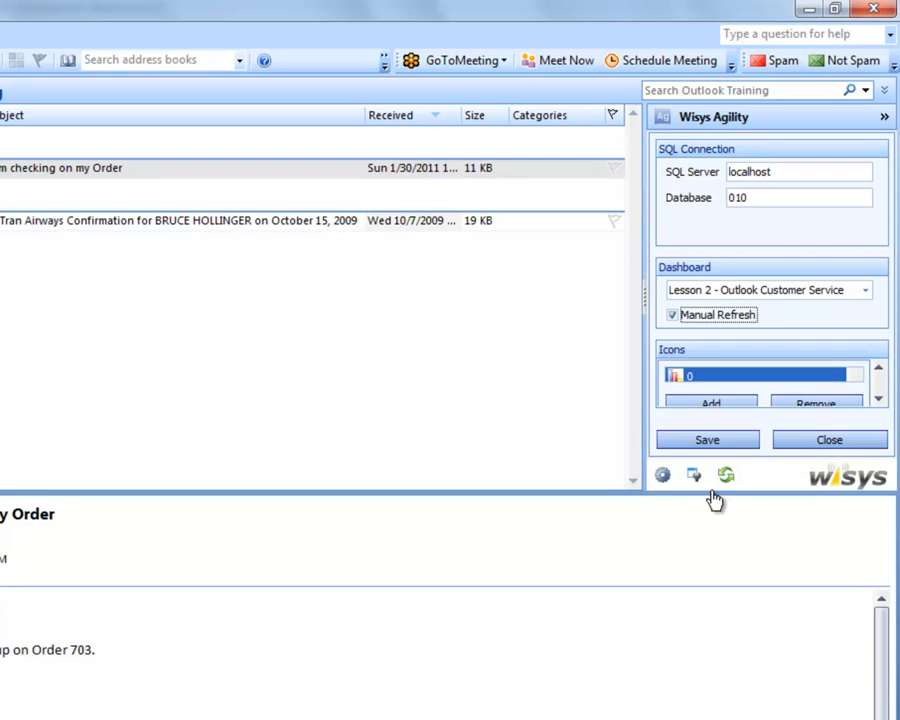
left_click(711, 444)
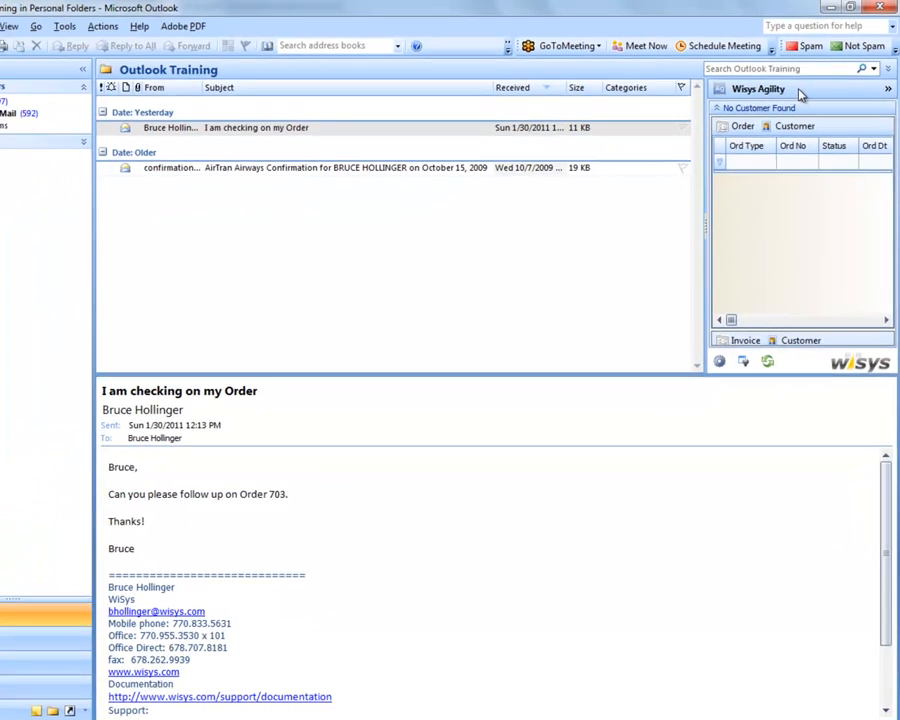
- Dock the Wisys Agility pane over the reading pane below the message list, and flip to the Reading Pane and back
left_click_drag(770, 120, 481, 435)
left_click_drag(601, 311, 531, 523)
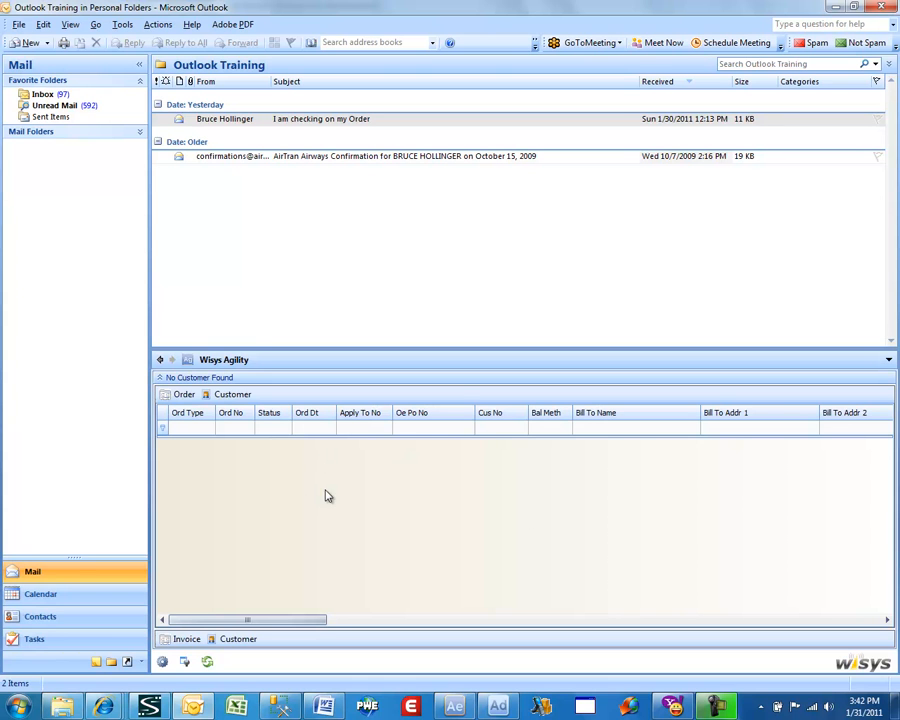
left_click(160, 359)
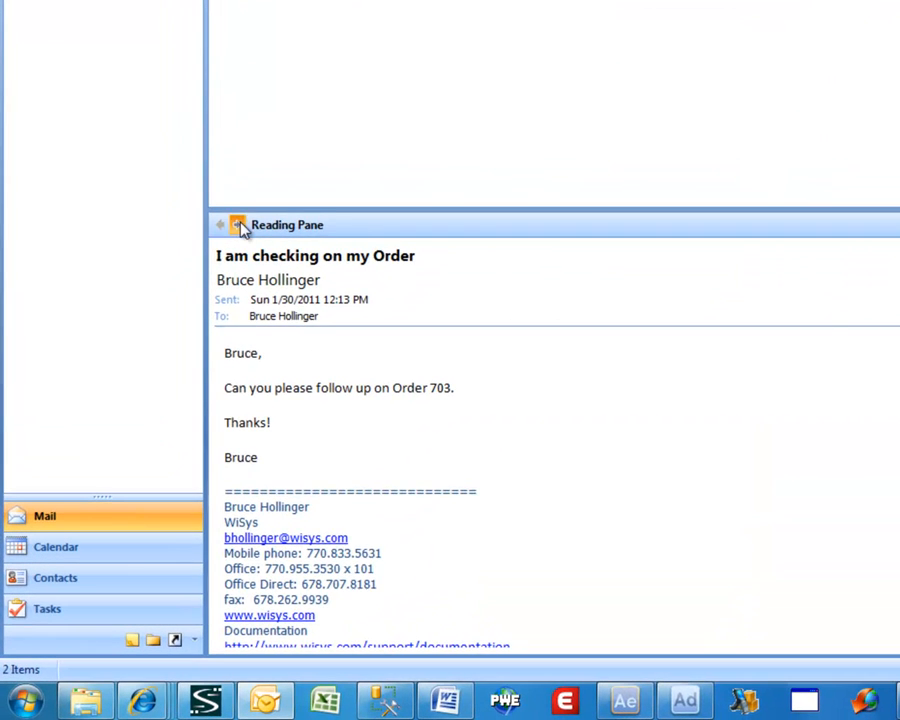
left_click(238, 225)
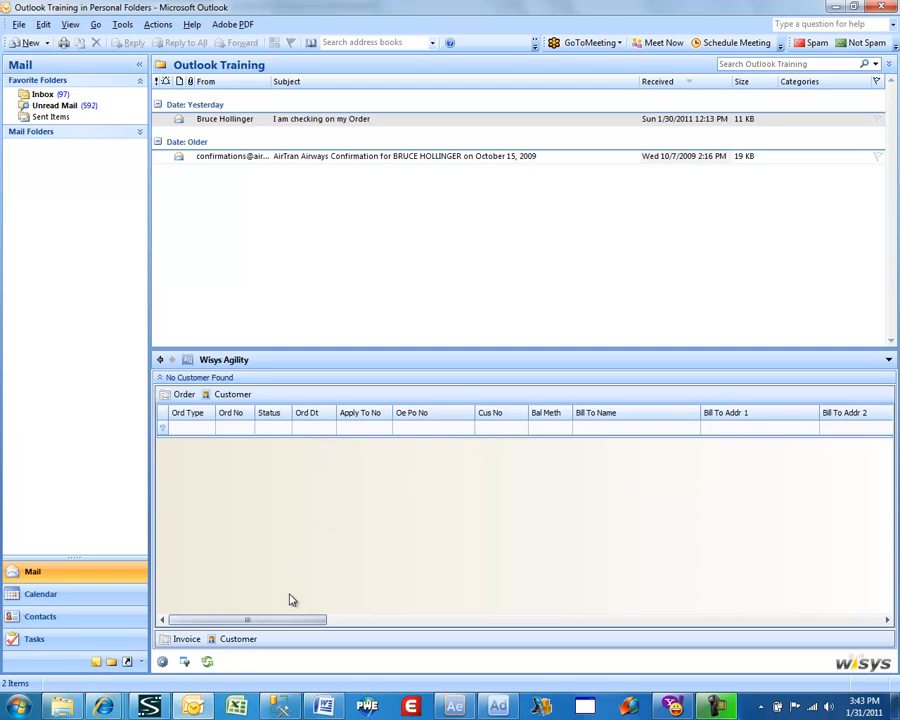
- Look at the layout customization options for the Wisys Agility pane, and close them without changes
left_click(184, 662)
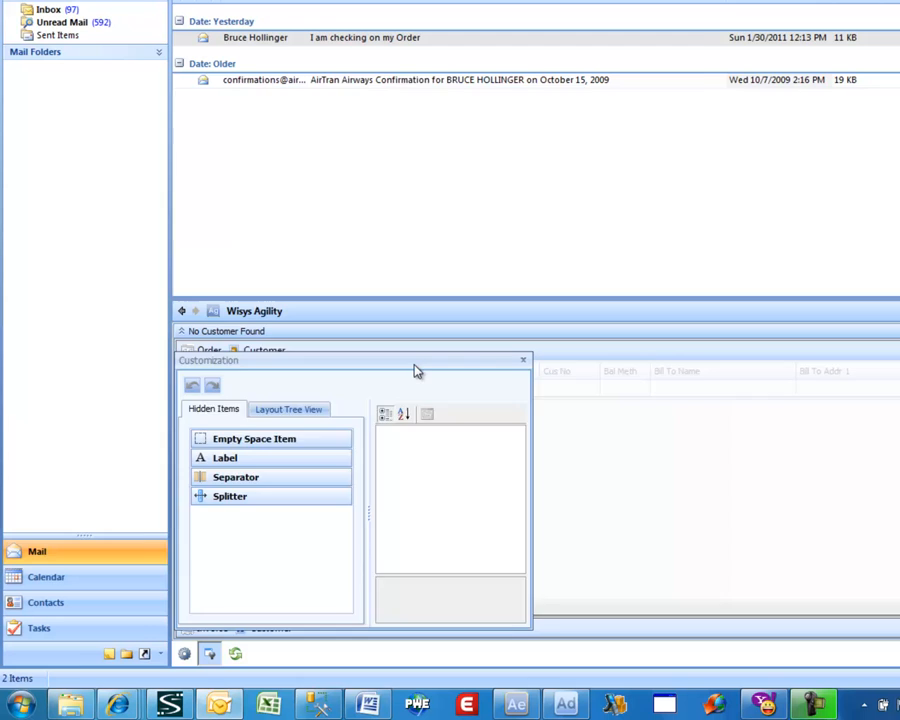
left_click_drag(417, 371, 700, 251)
left_click(806, 241)
left_click(553, 316)
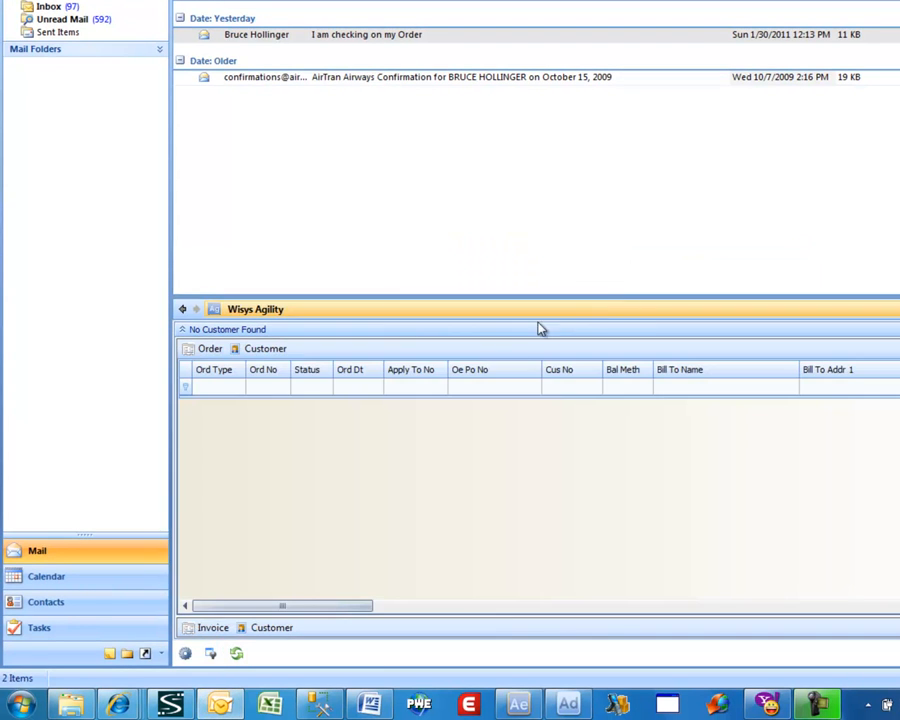
- Start customizing the Wisys Agility pane layout and place the orders view in a new group
left_click(210, 655)
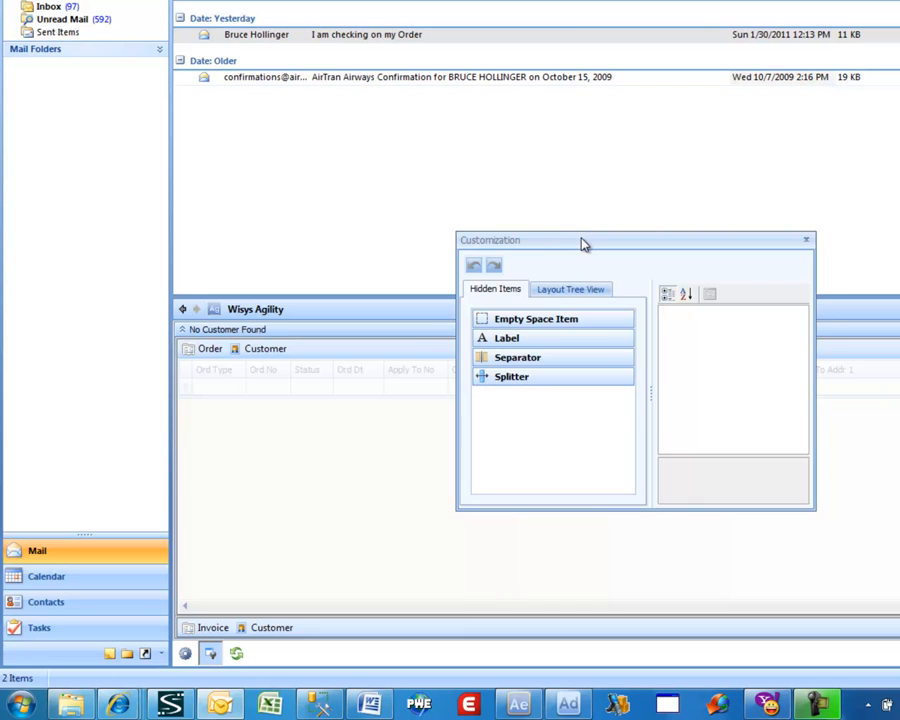
left_click_drag(585, 245, 543, 247)
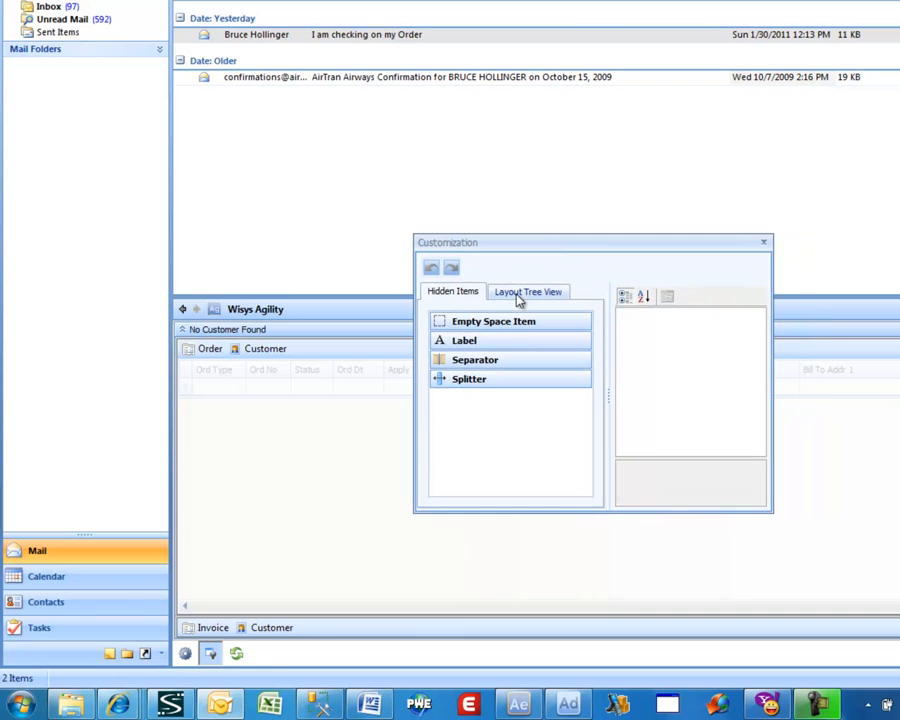
left_click(314, 322)
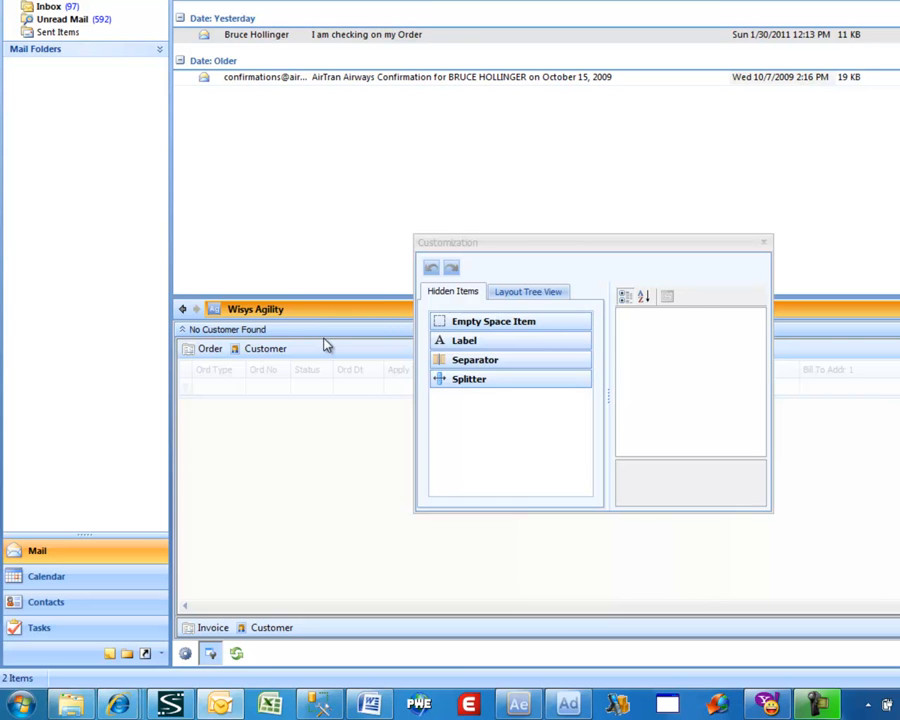
left_click(324, 347)
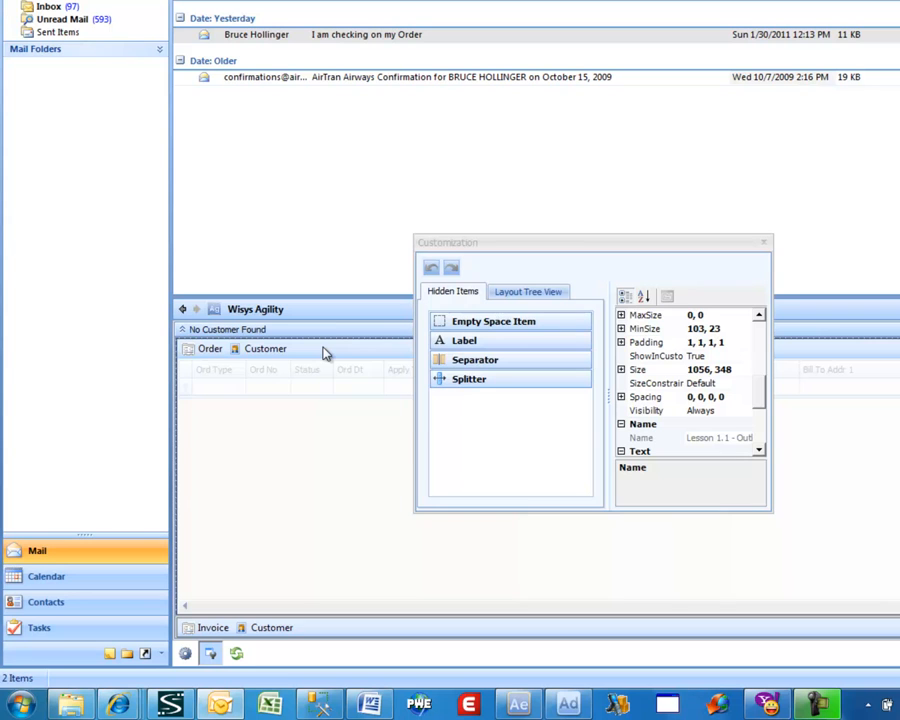
right_click(324, 352)
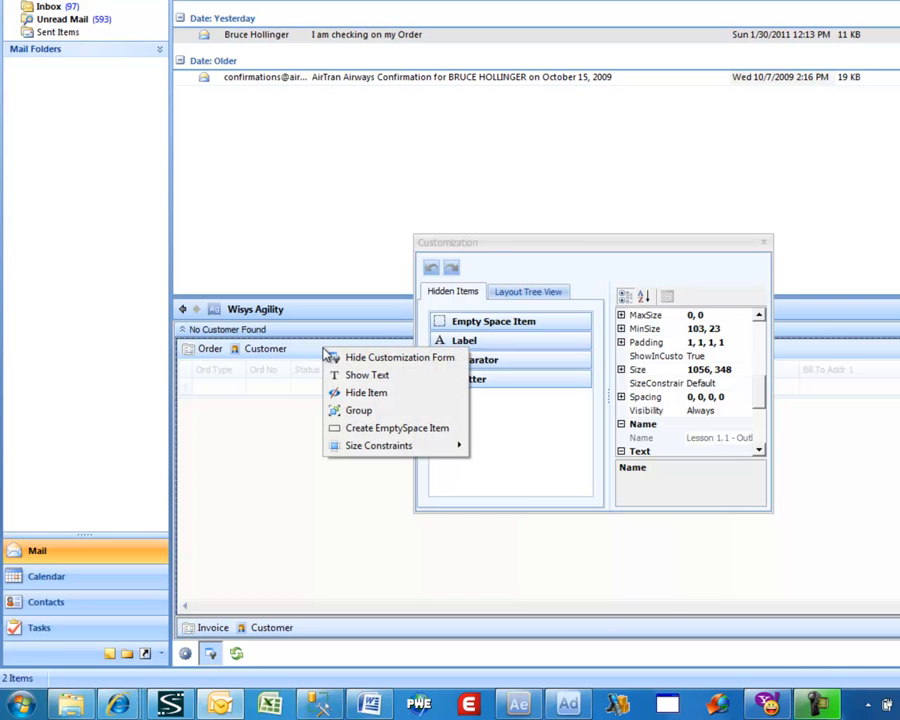
left_click(345, 417)
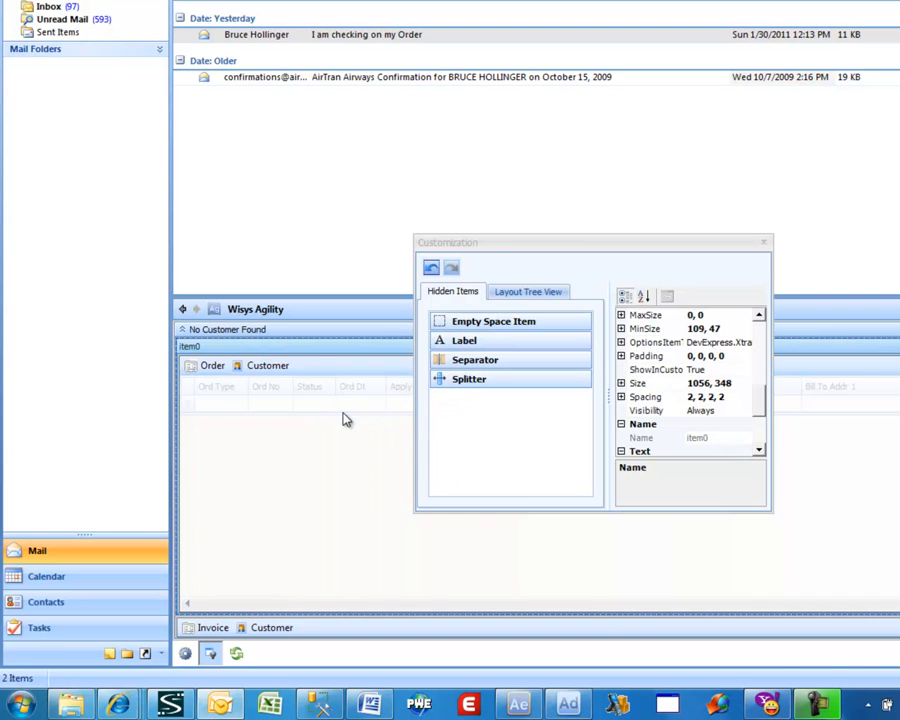
- Convert the new group around the orders view into a tabbed group and add a second, empty tab
right_click(297, 358)
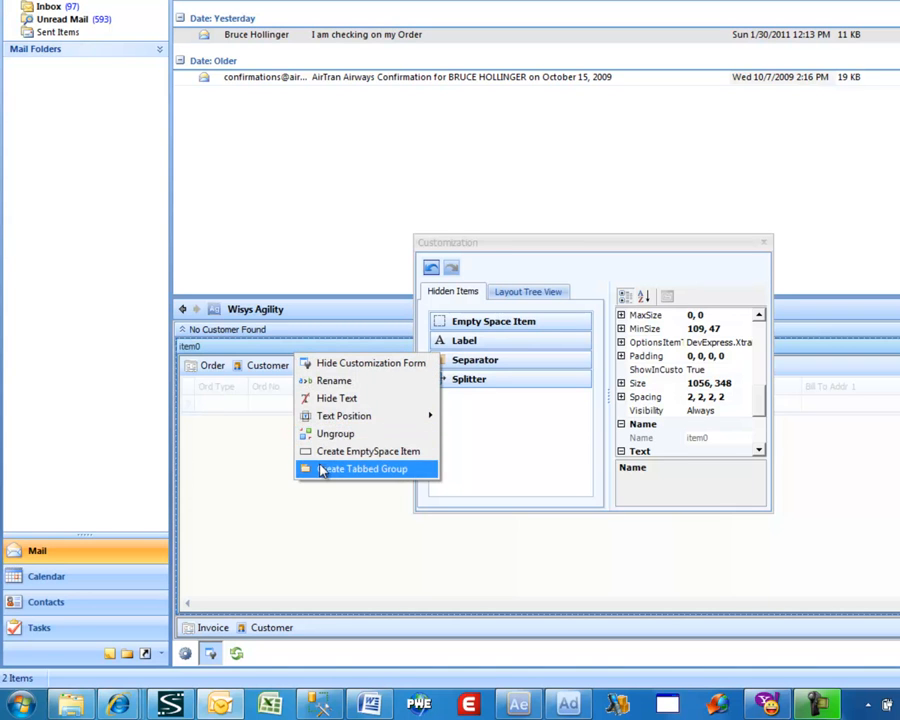
left_click(323, 468)
right_click(287, 358)
left_click(306, 452)
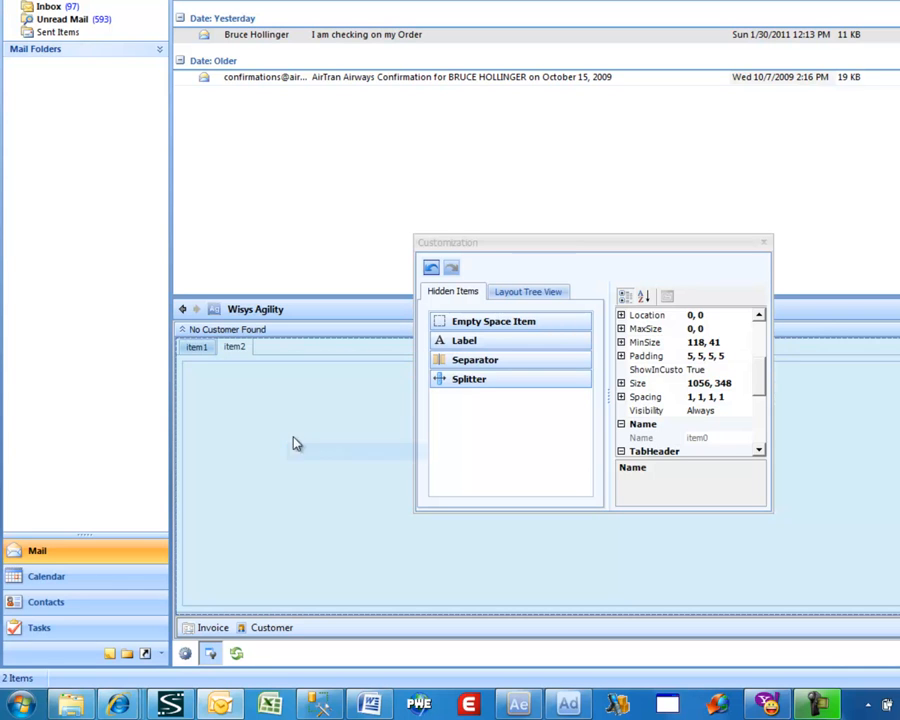
- Rename the tab that holds the orders view to "Orders"
left_click(197, 348)
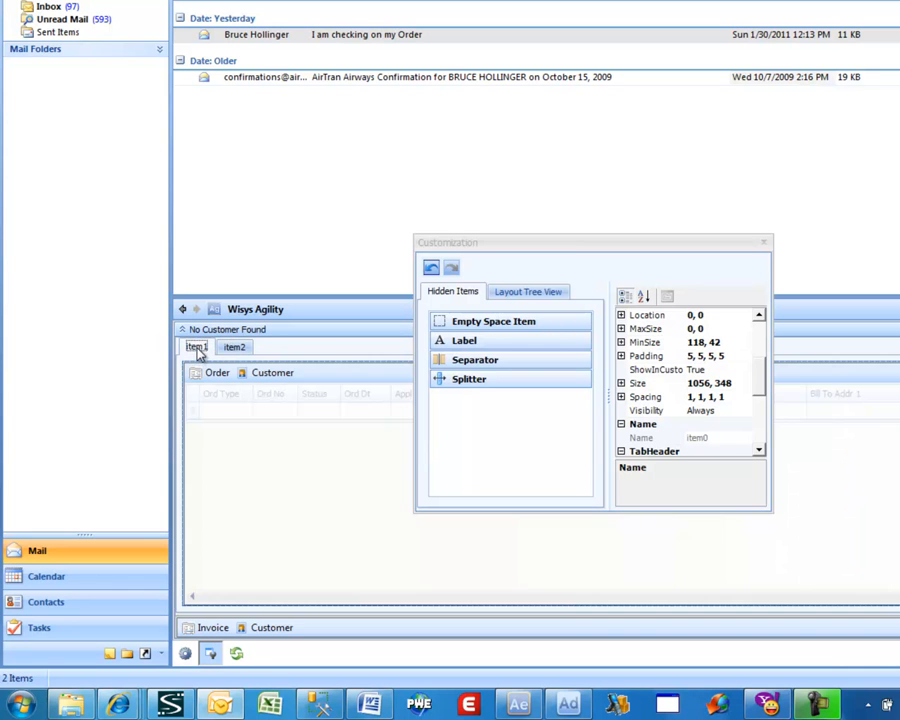
right_click(197, 350)
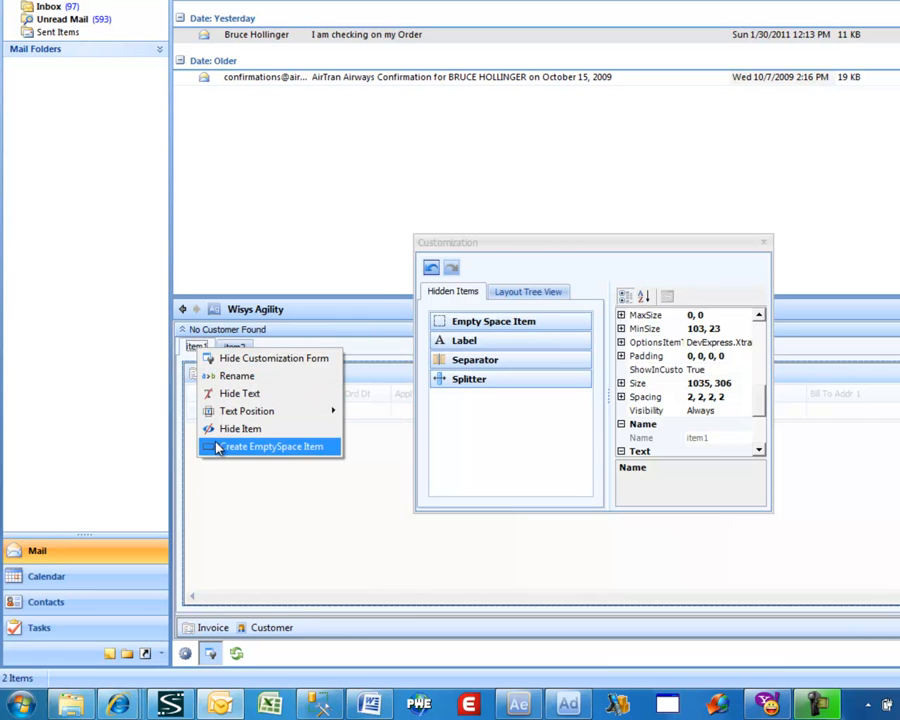
left_click(238, 376)
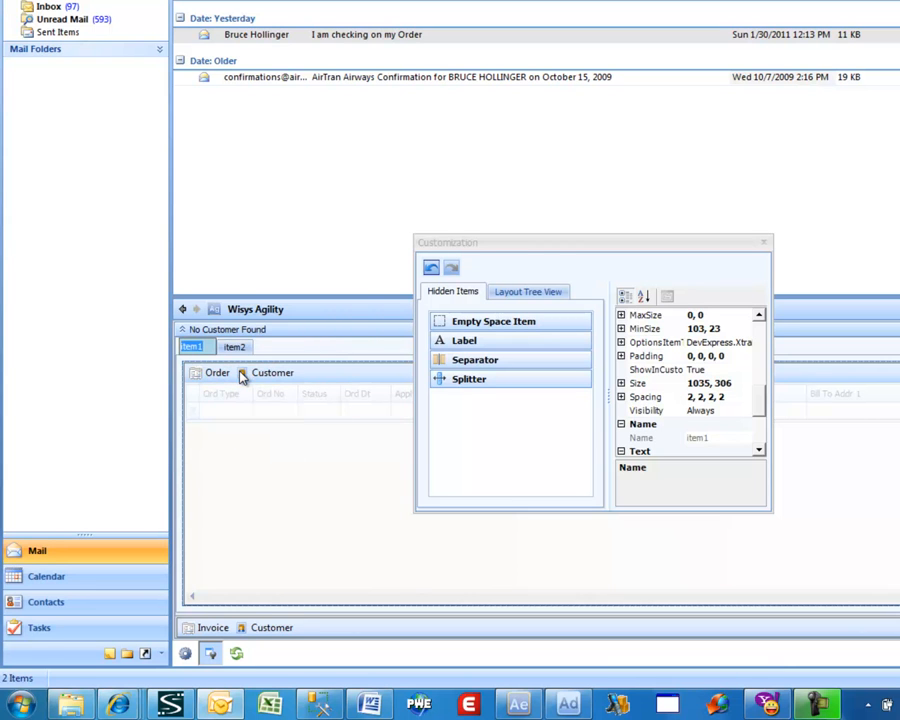
type("Orders")
key("Return")
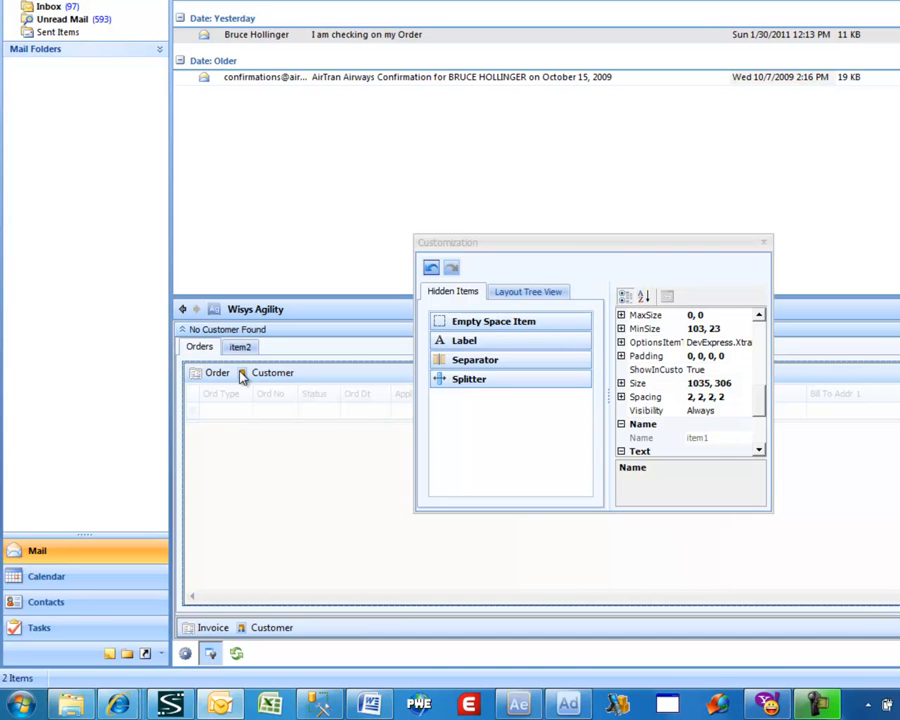
- Rename the empty second tab to "Order History"
left_click(244, 349)
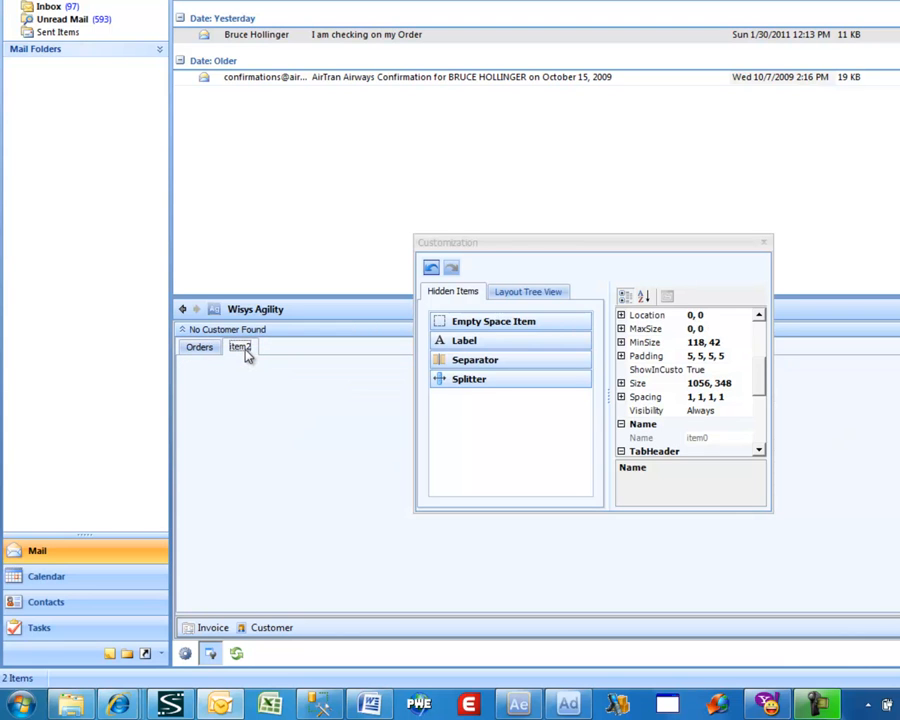
right_click(247, 355)
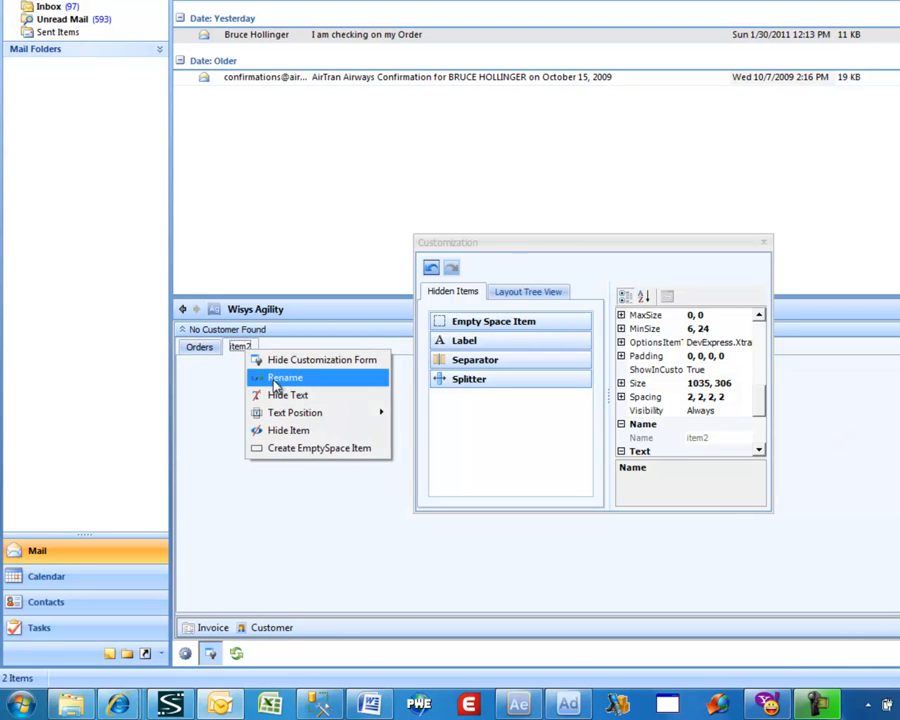
left_click(278, 380)
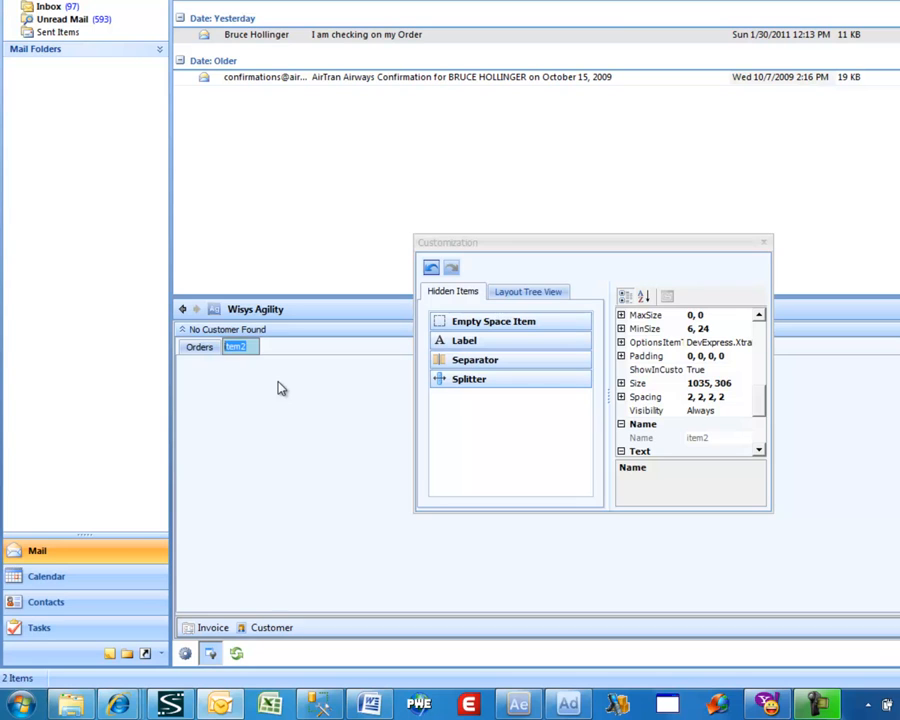
type("Ord")
type("ers")
type(" Histo")
type("ry")
key("Return")
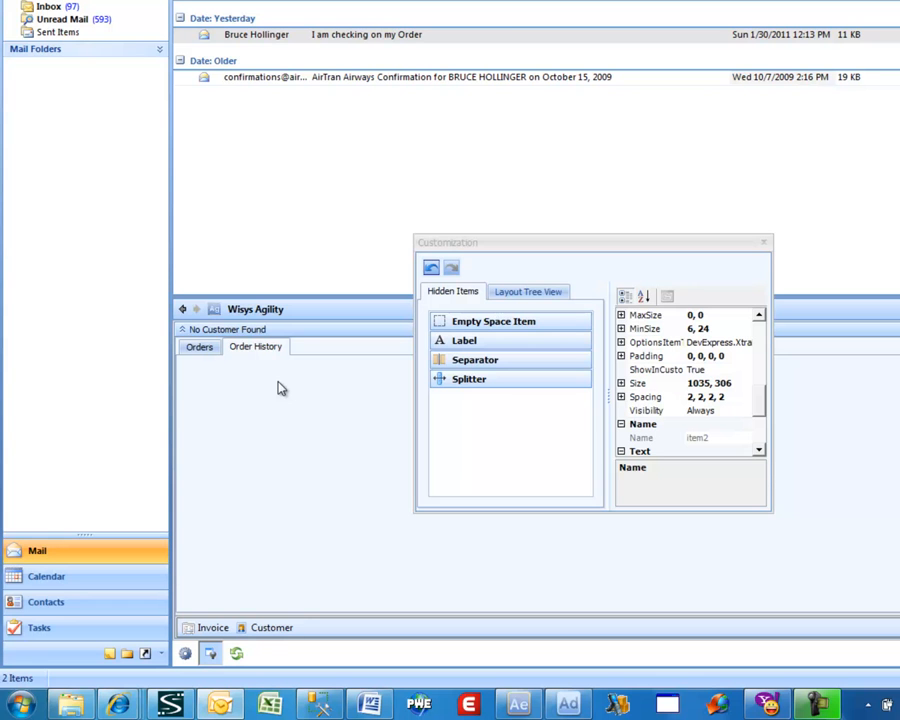
- Move the Lesson 1.2 invoice view into the Order History tab in the layout tree, and save the layout changes
left_click(518, 292)
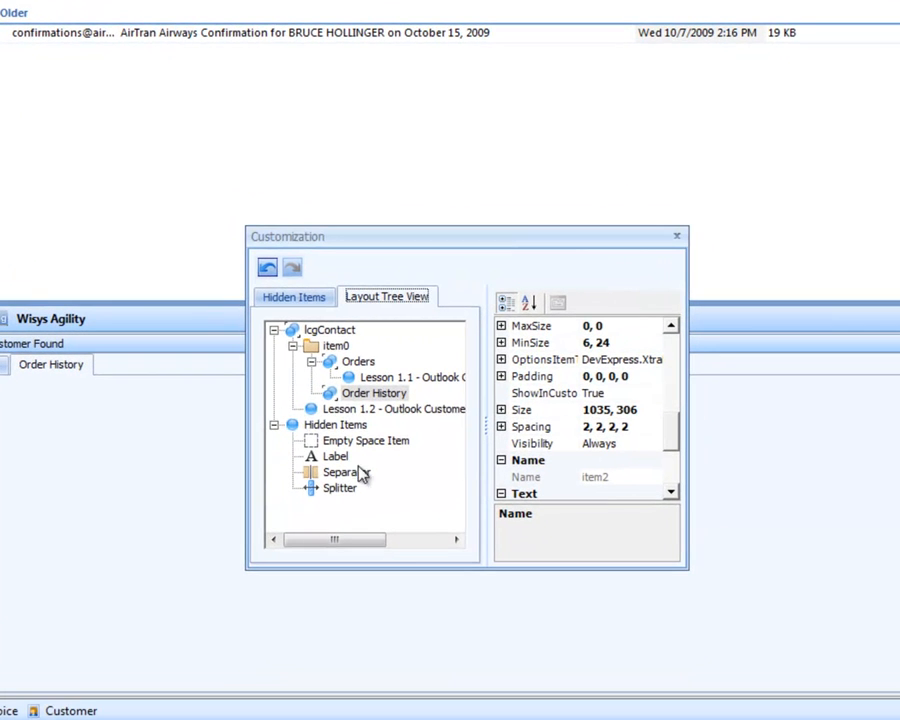
left_click(380, 414)
left_click_drag(380, 410, 379, 401)
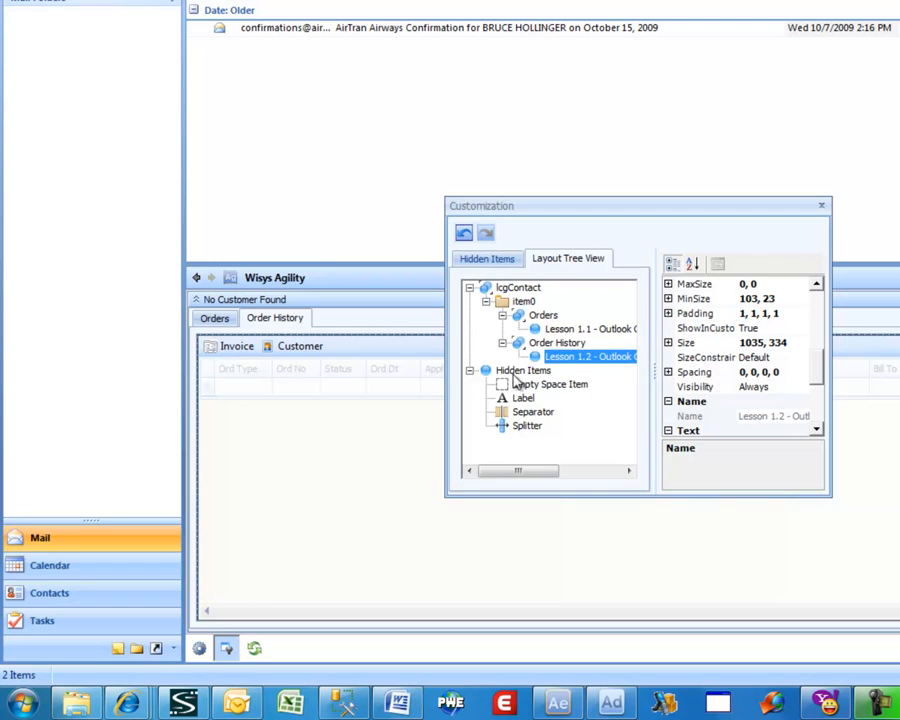
left_click(499, 264)
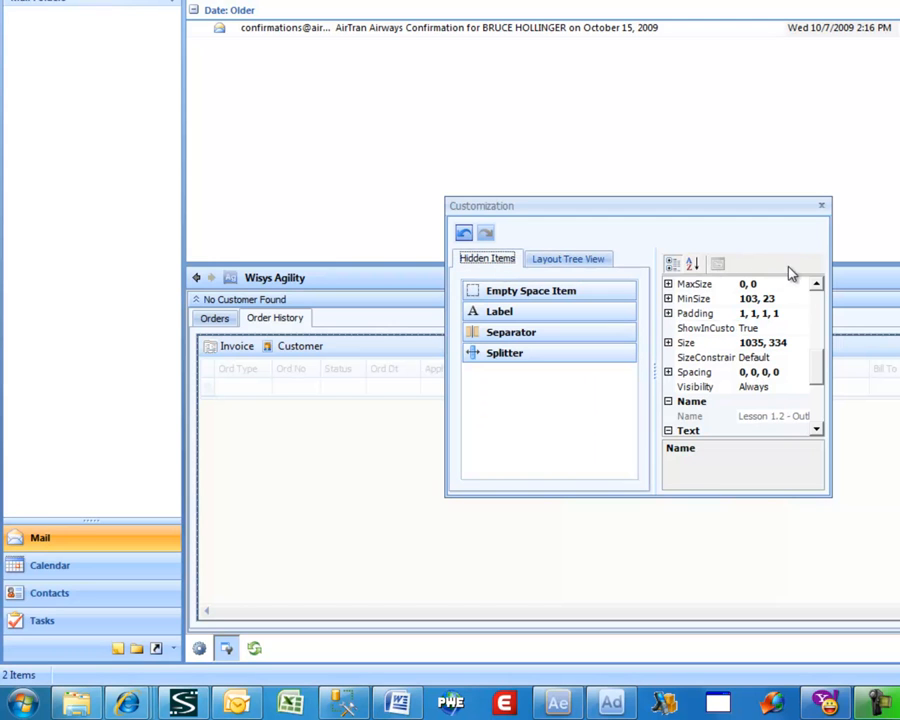
left_click(822, 210)
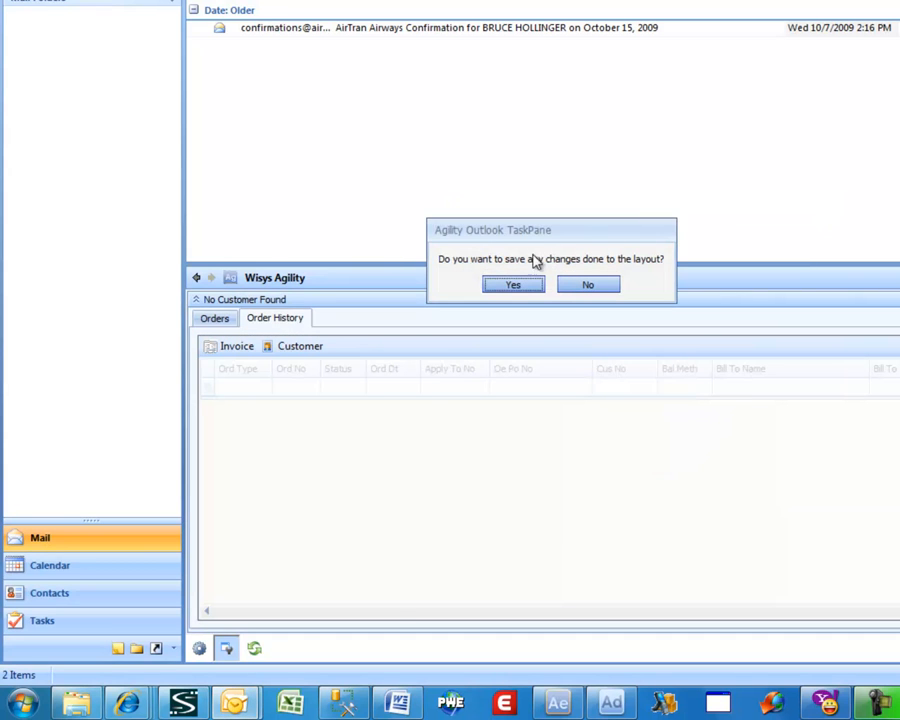
left_click(513, 285)
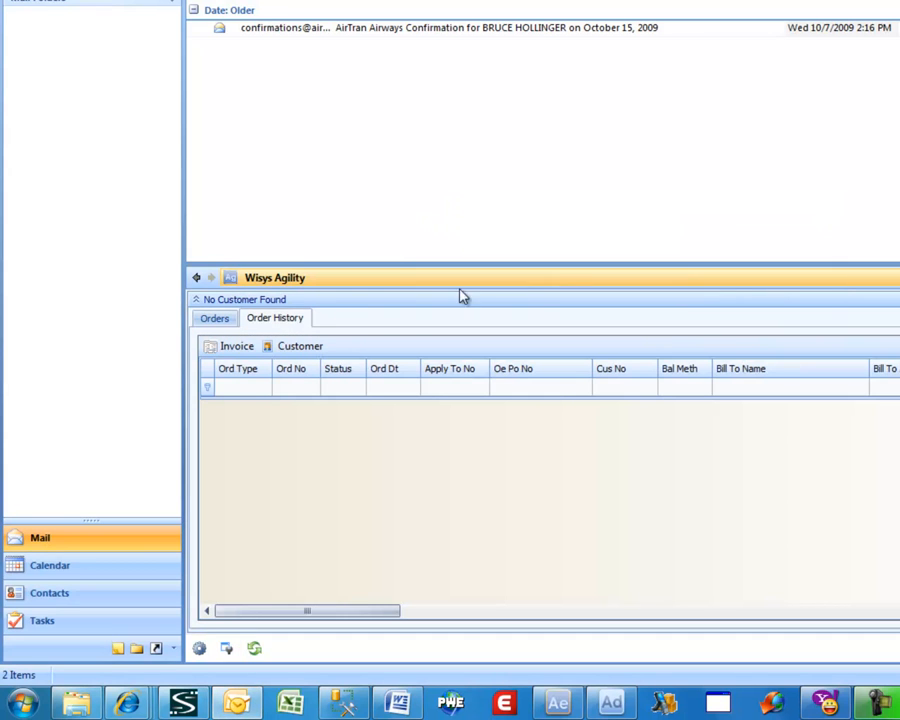
- Flip between the Orders and Order History tabs, and refresh the pane for the "I am checking on my Order" message
left_click(224, 325)
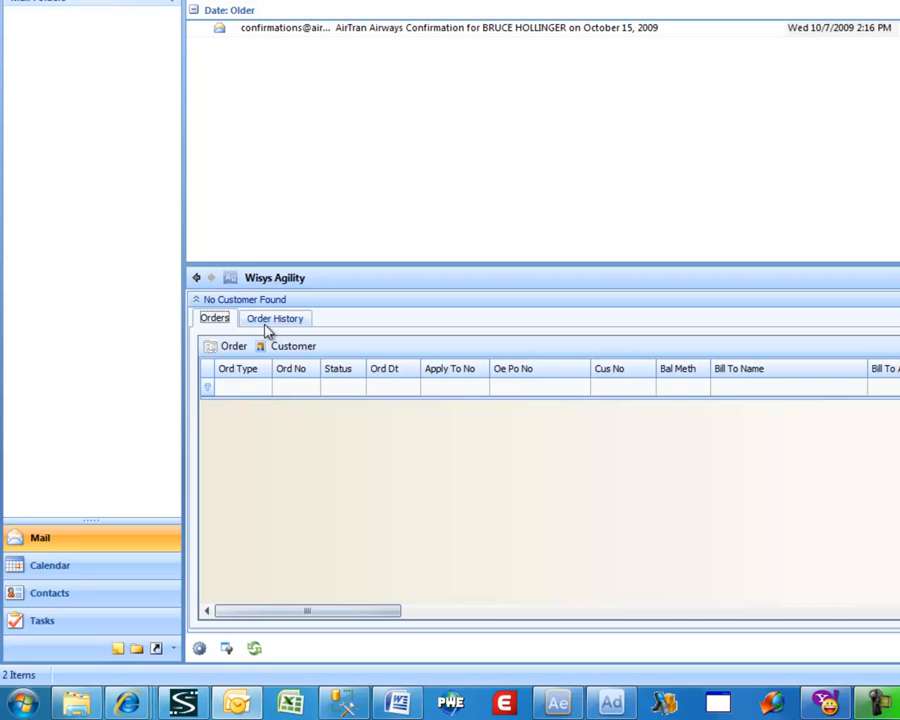
left_click(258, 320)
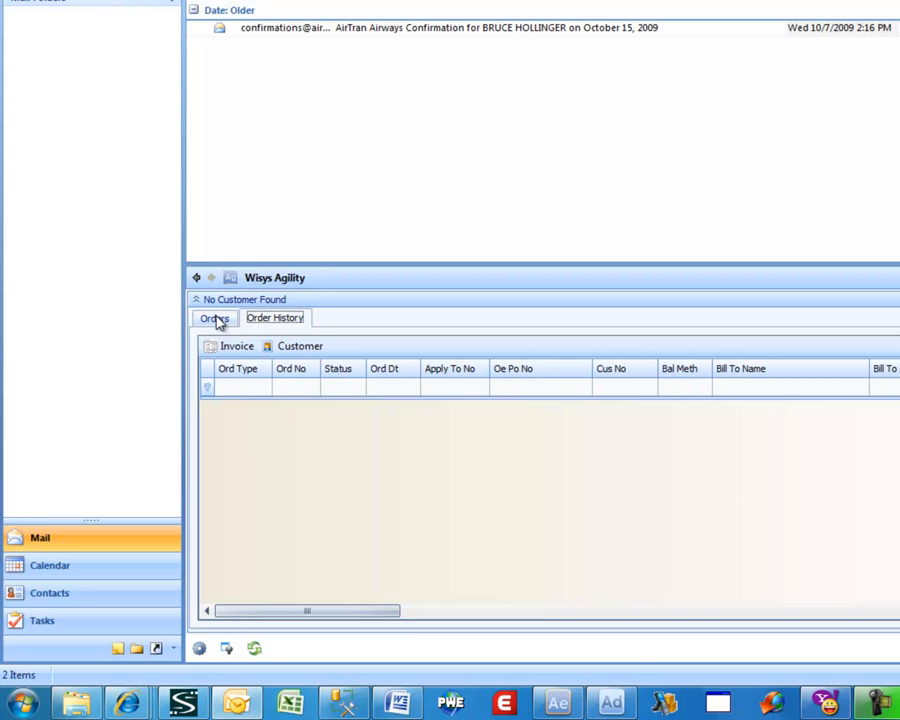
left_click(221, 318)
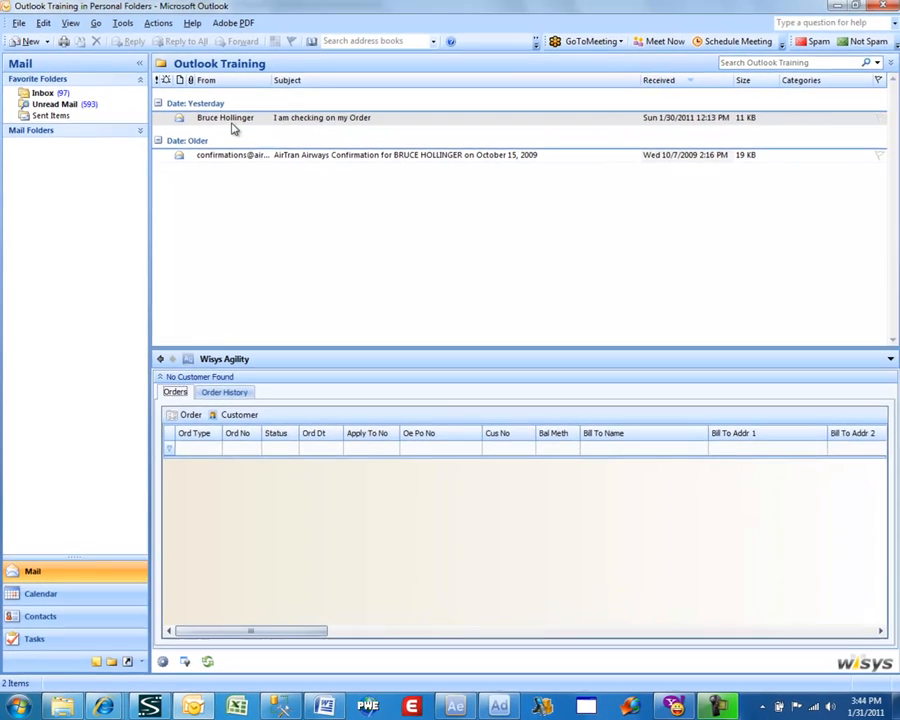
left_click(233, 121)
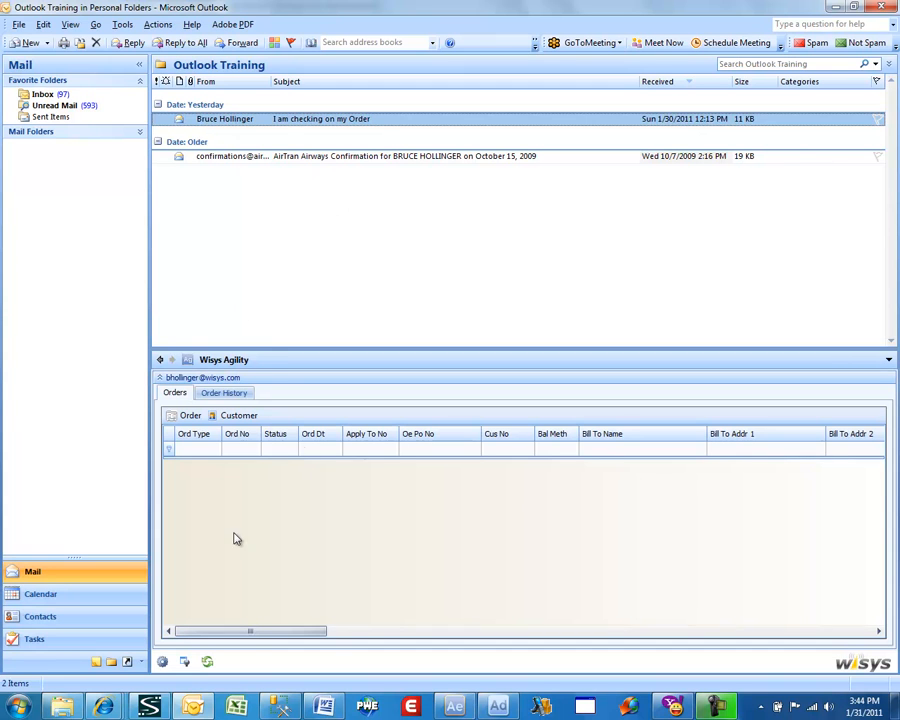
left_click(208, 664)
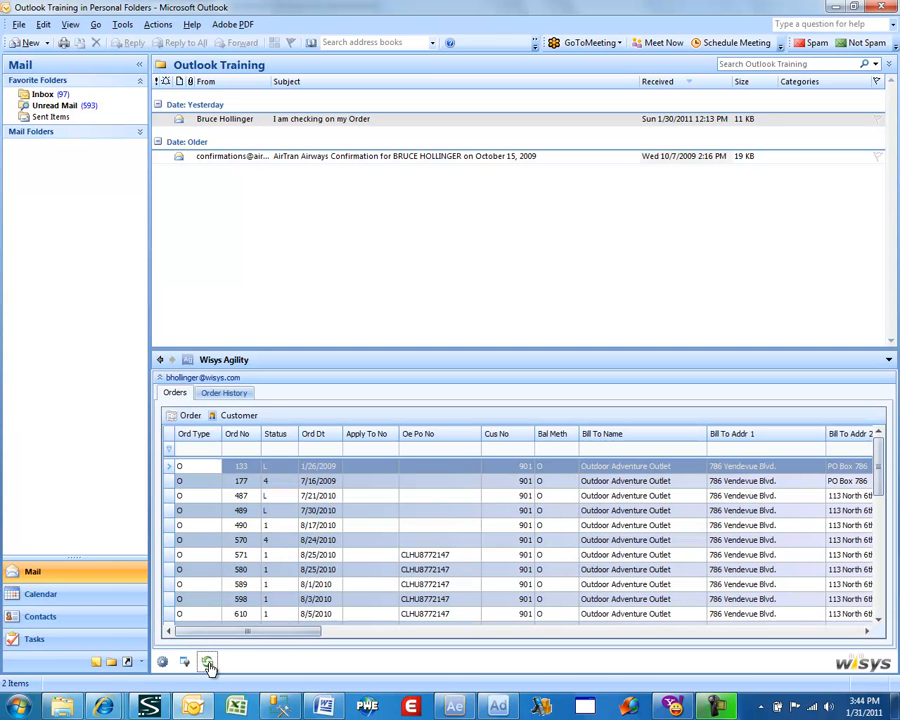
- Switch to Macola ES, open Company 10 X-stream Bike Company and bring up Outdoor Adventure Outlet's record in A/R customer maintenance
left_click(410, 707)
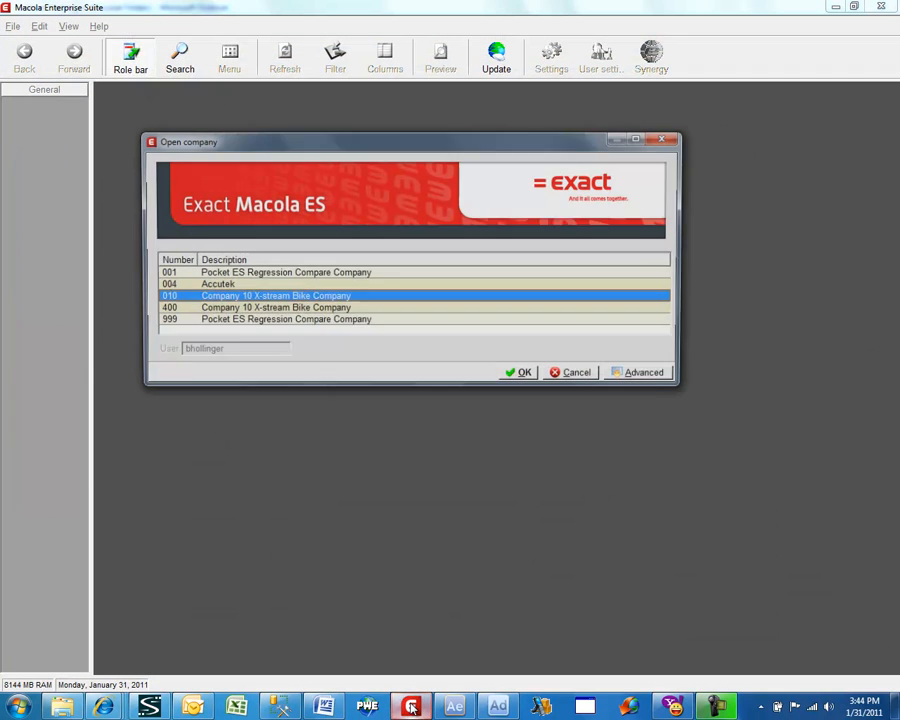
left_click(516, 371)
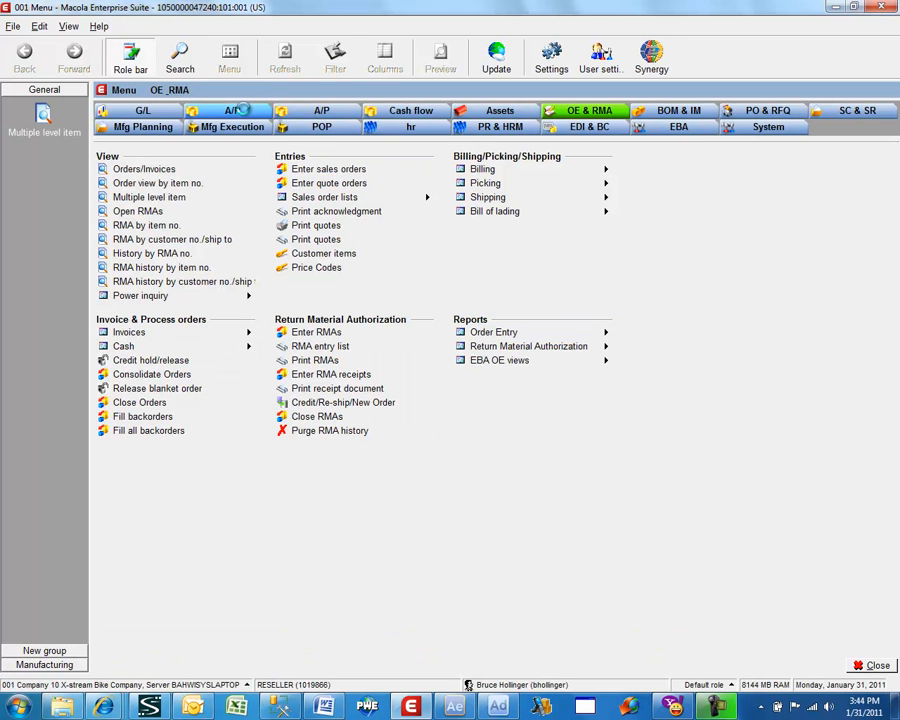
left_click(240, 110)
left_click(289, 170)
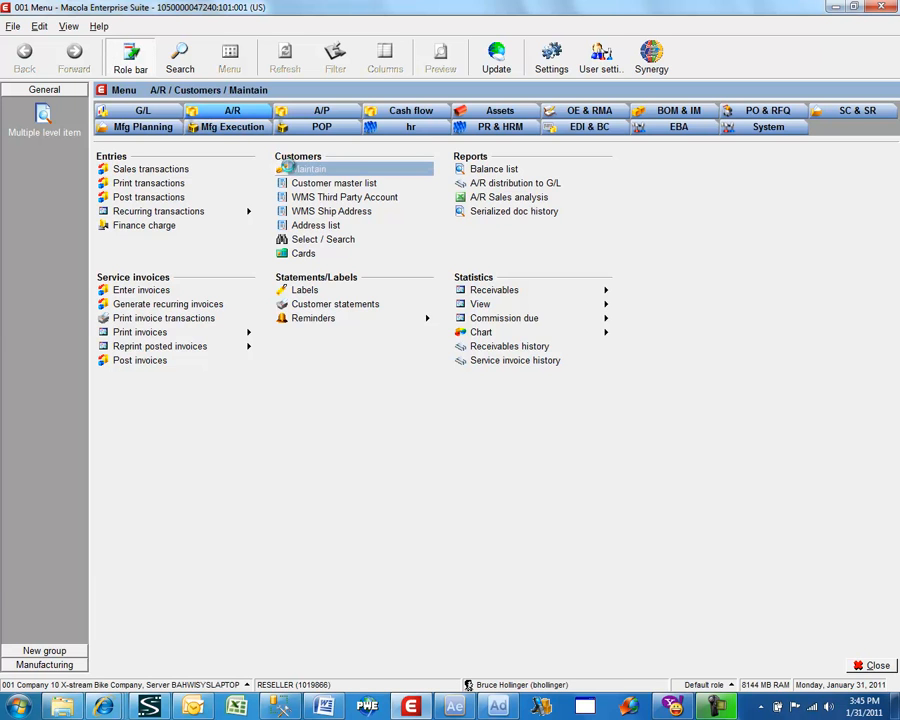
left_click(238, 240)
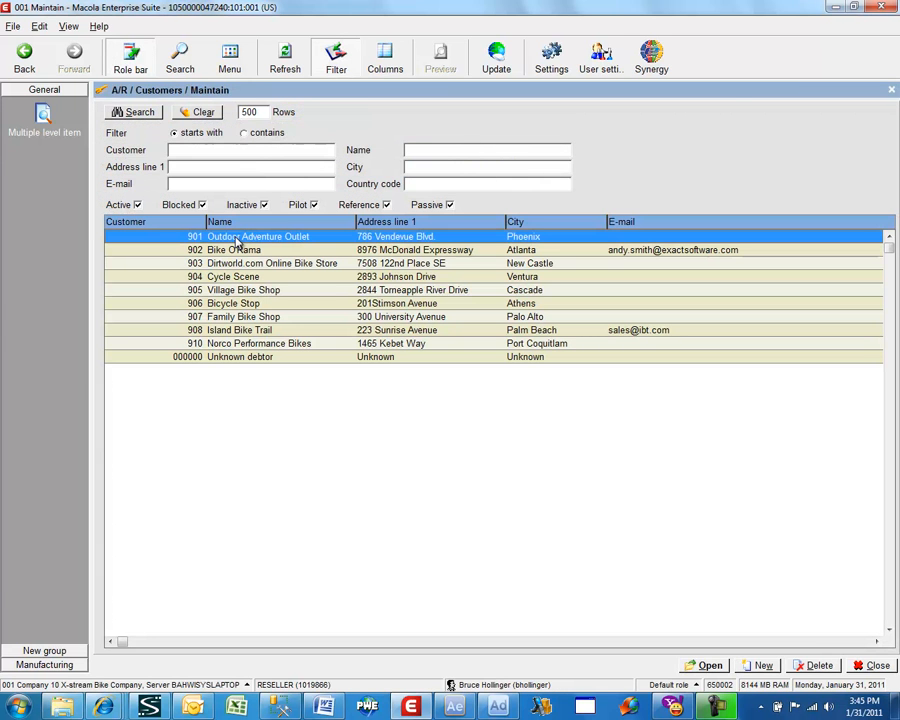
double_click(238, 240)
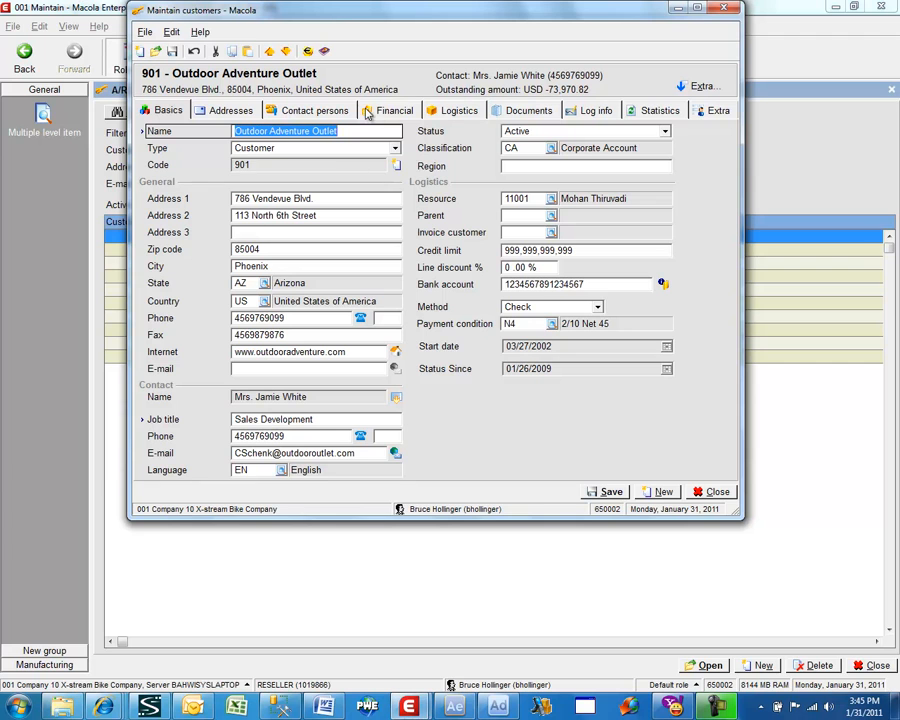
- Check the e-mail address of Outdoor Adventure Outlet's Sales Director contact, and close the contact and customer records without changes
left_click(322, 110)
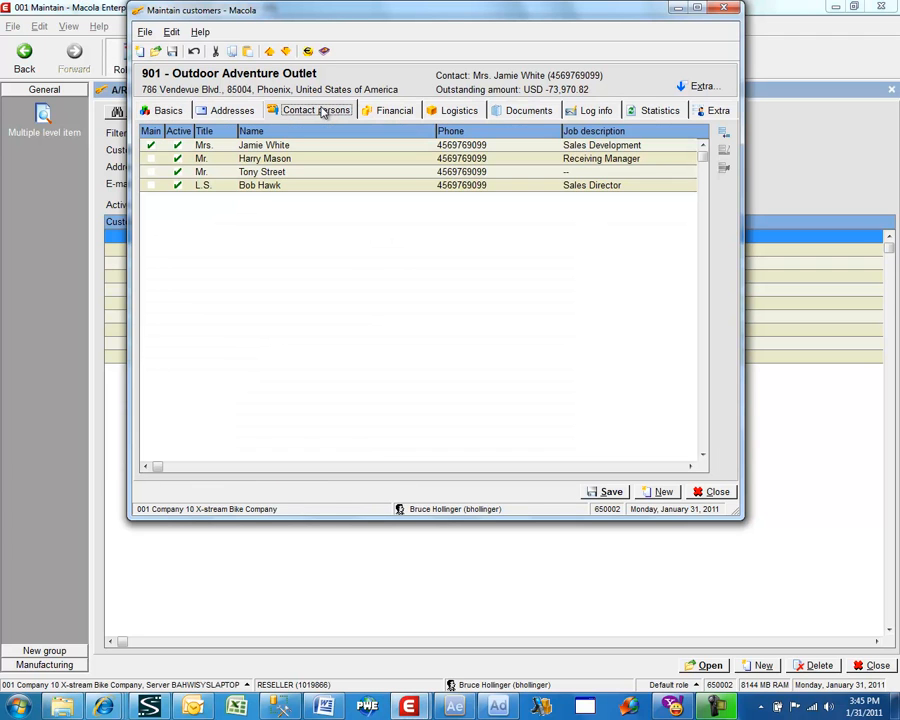
left_click(272, 190)
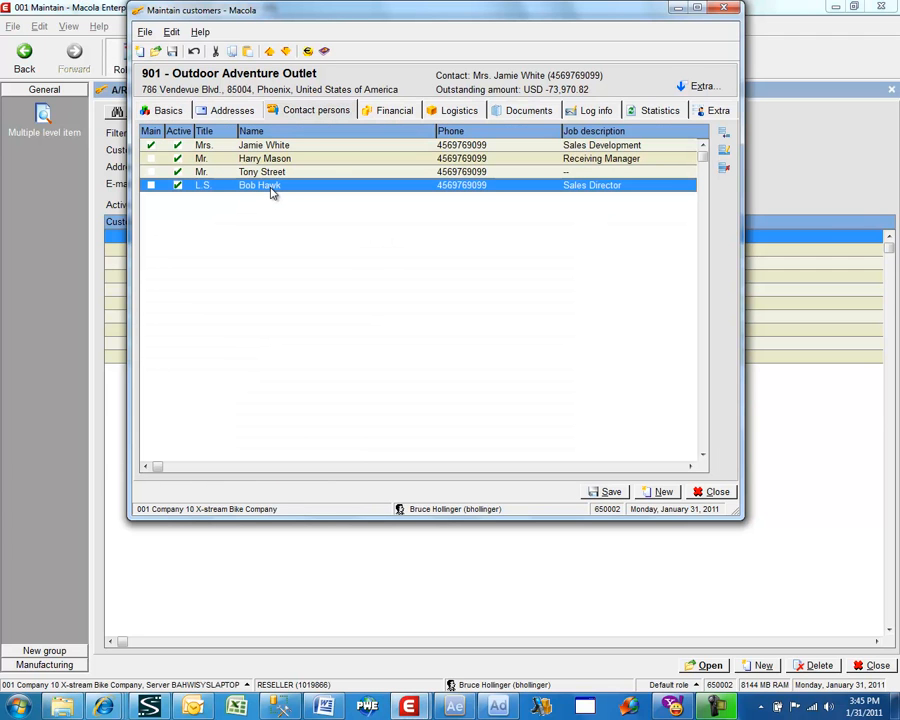
double_click(272, 188)
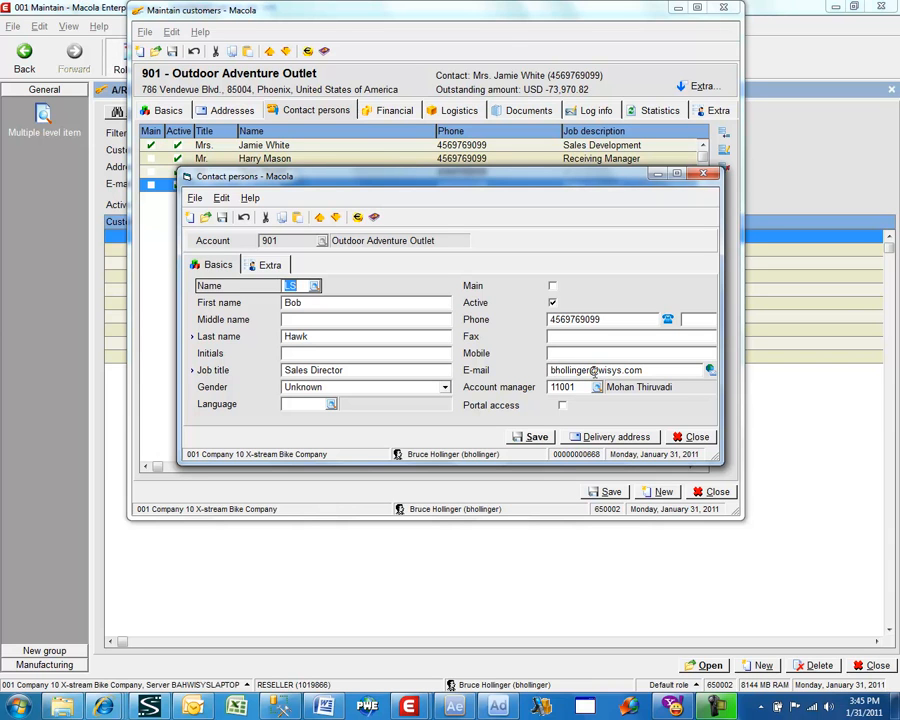
left_click(676, 438)
left_click(706, 492)
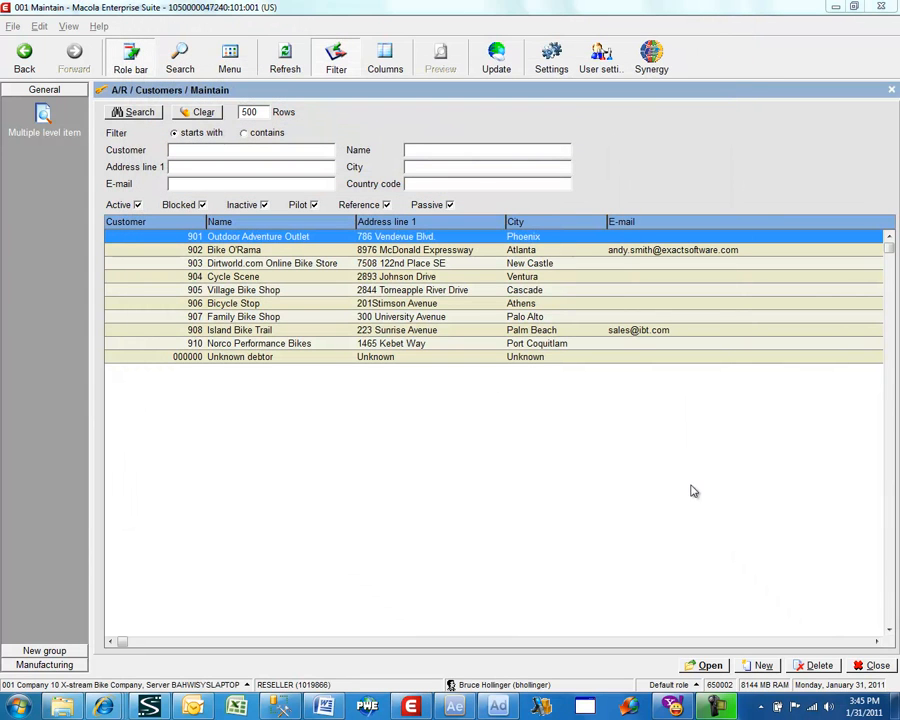
- Switch to Outlook, compare the Order History and Orders tabs, and read the "I am checking on my Order" message before returning to the Wisys Agility pane
left_click(193, 704)
left_click(224, 393)
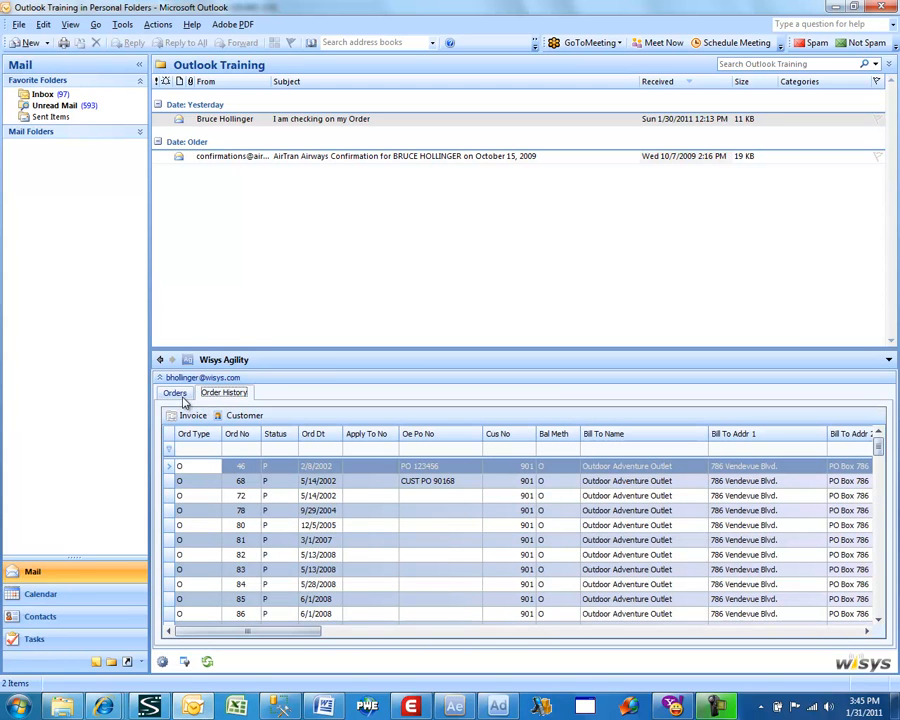
left_click(183, 394)
left_click(160, 361)
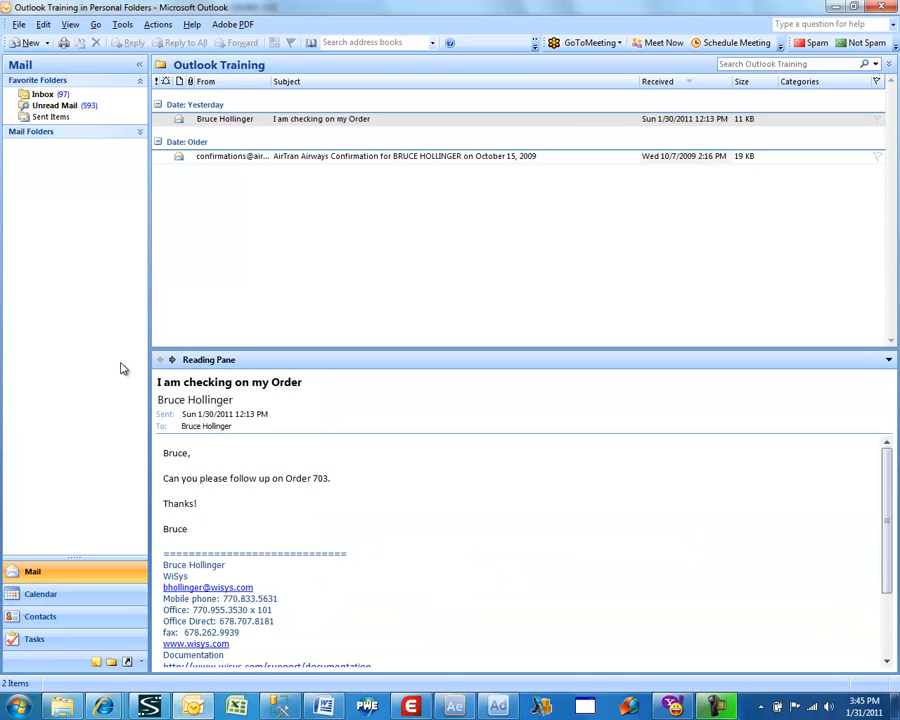
left_click(173, 361)
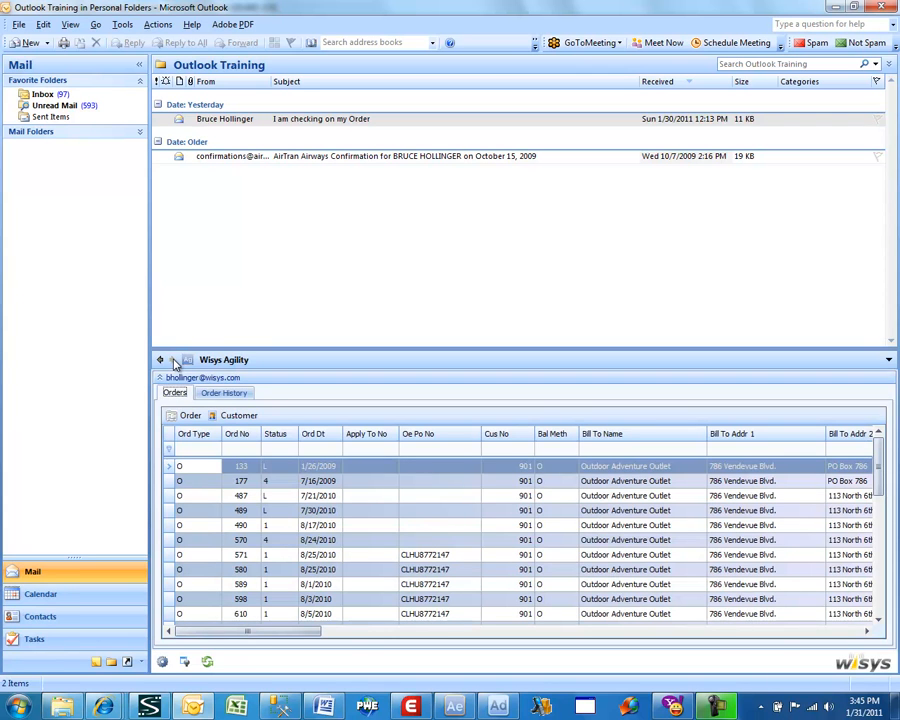
- Filter the Orders grid by the order number requested in the message, and open that order's detail dialog
left_click(235, 452)
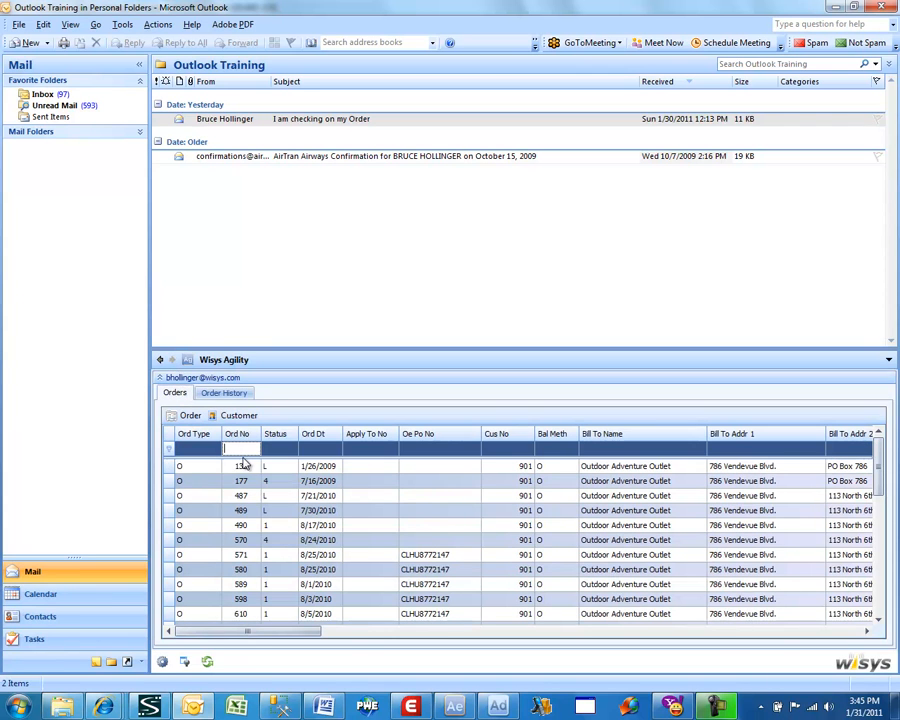
type("703")
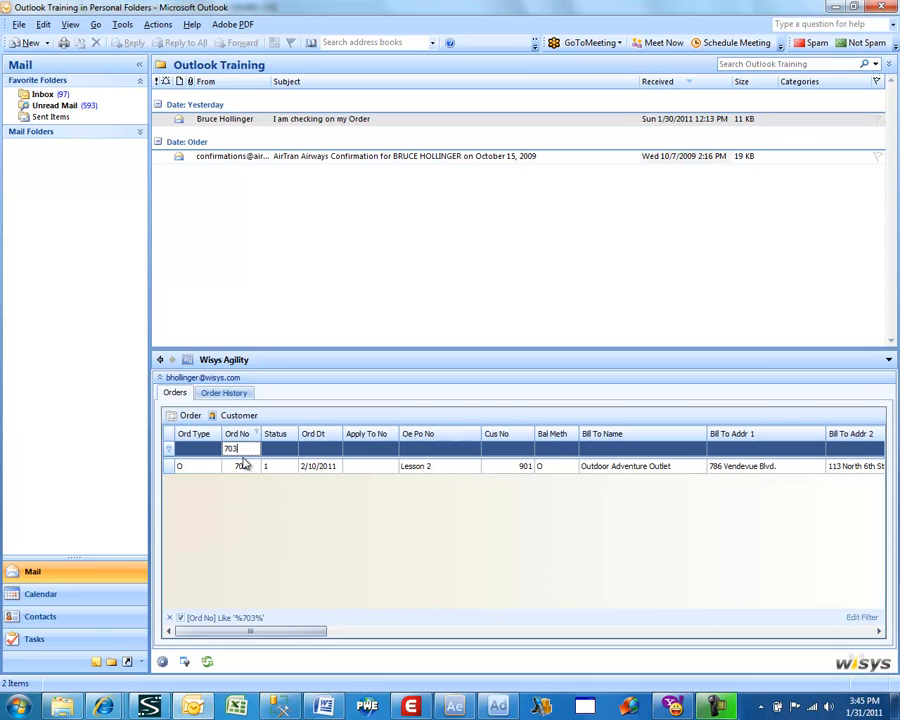
left_click(197, 470)
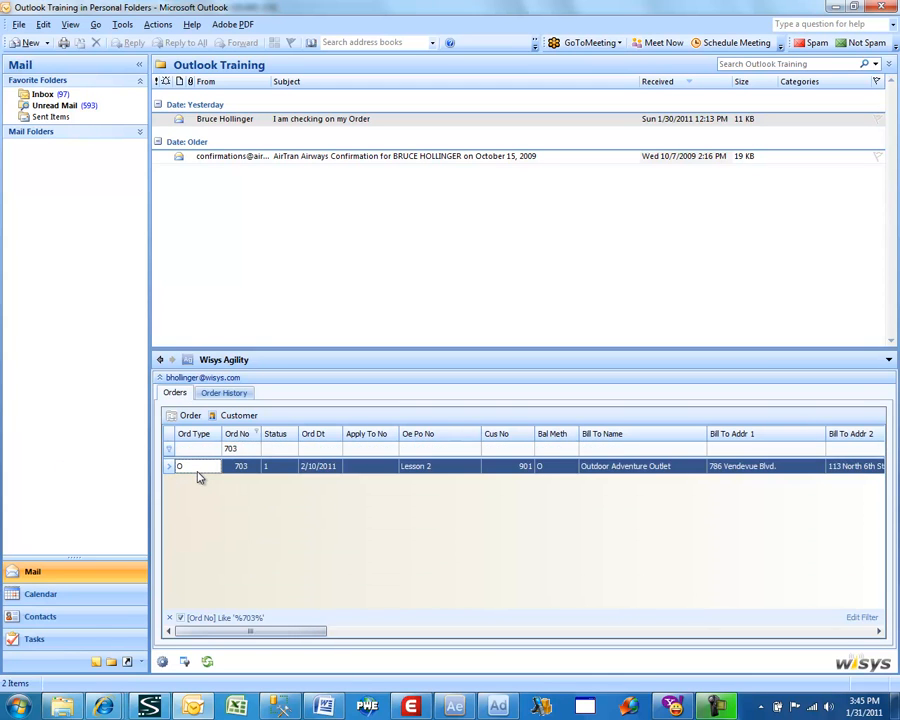
left_click(186, 418)
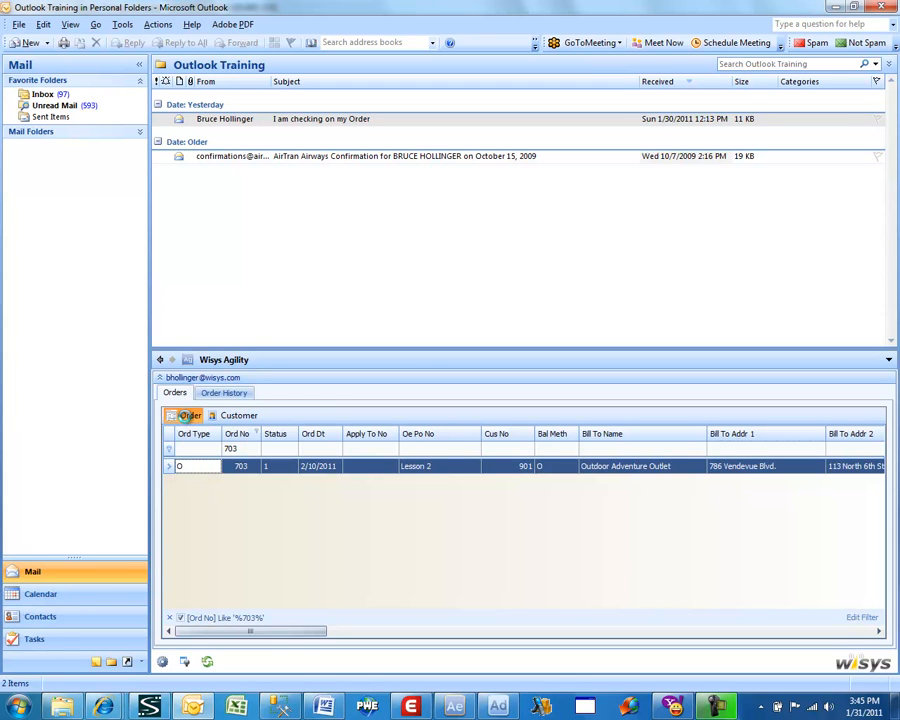
left_click(187, 416)
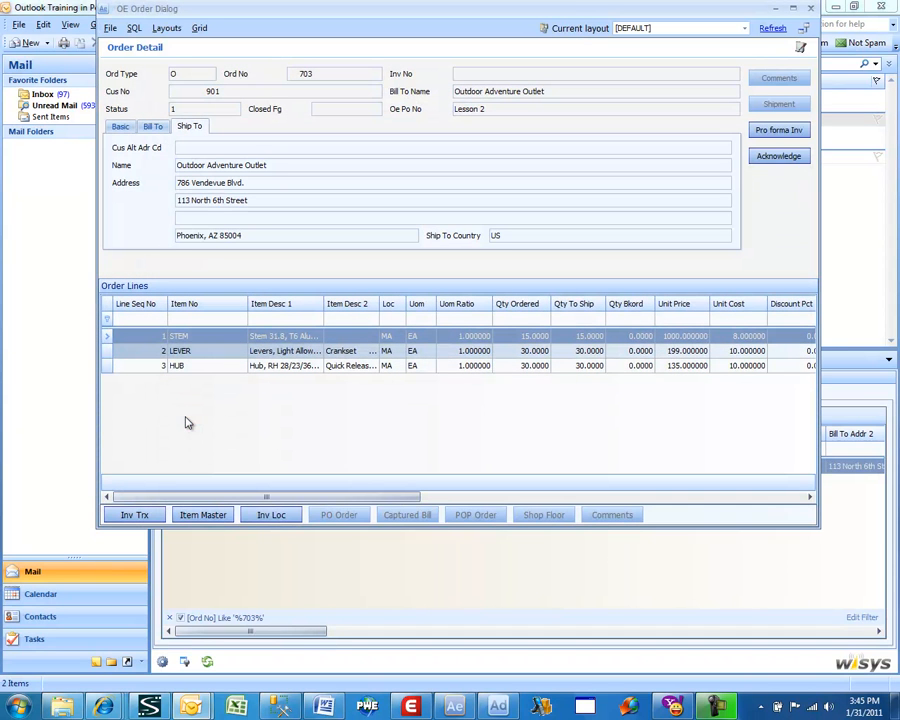
- Preview the order's acknowledgement document, and close both the document and the order detail
left_click(780, 158)
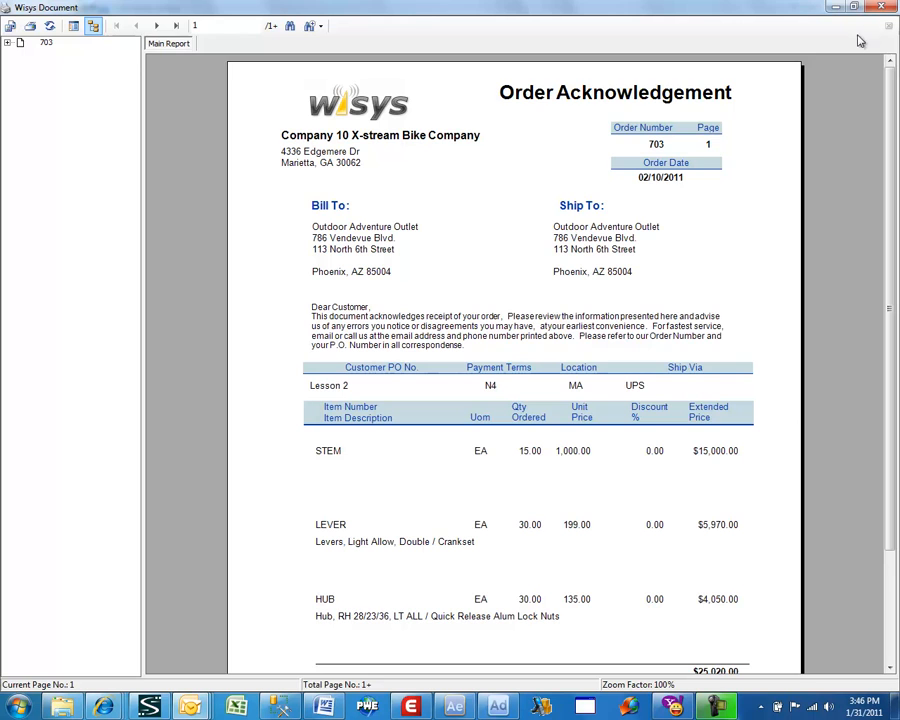
left_click(880, 7)
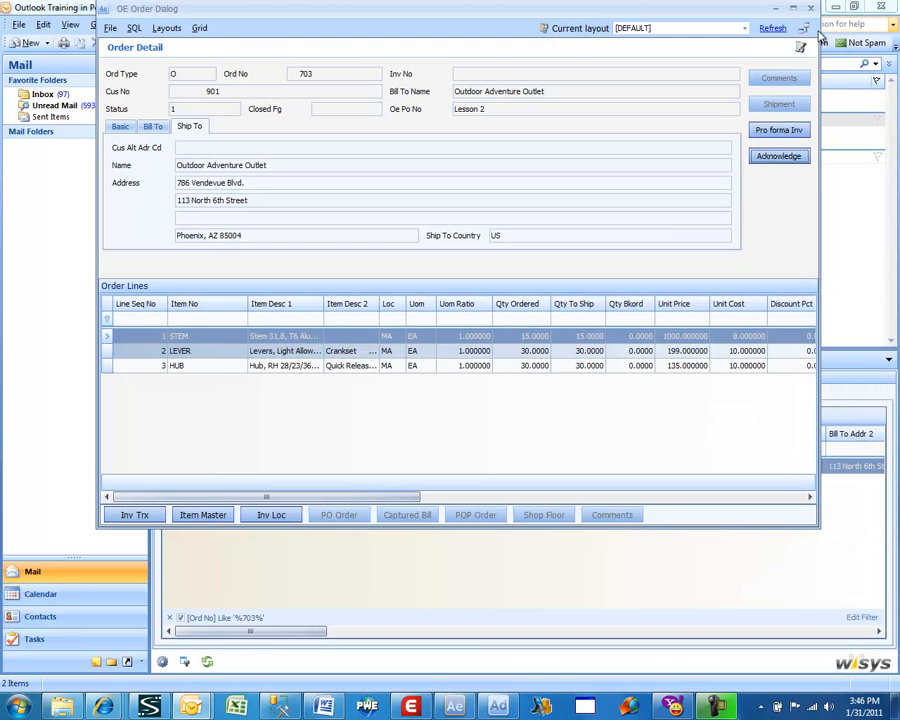
left_click(809, 9)
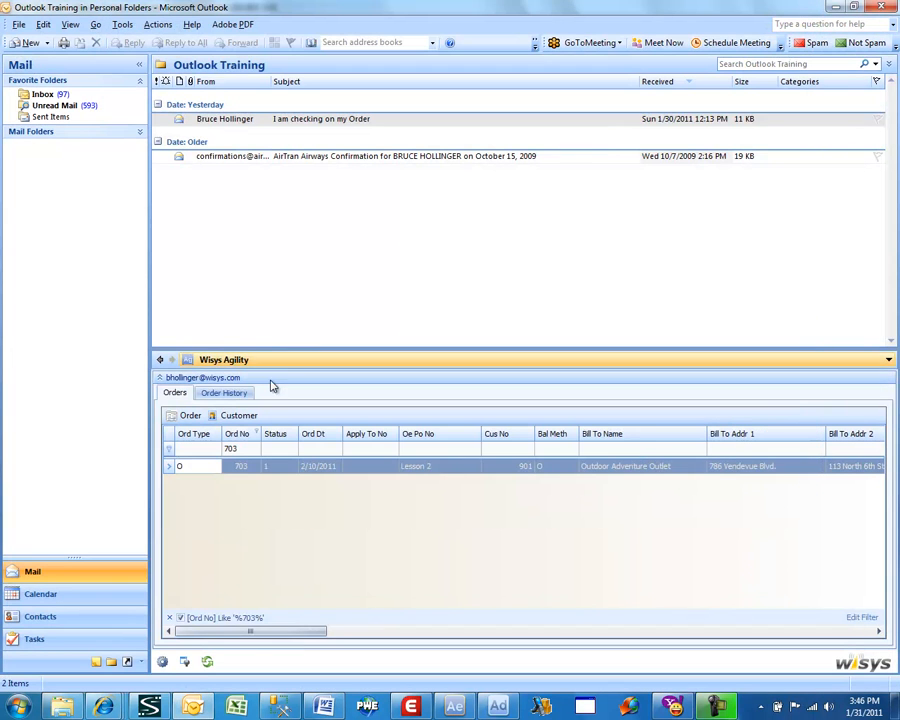
- Glance at Wisys Agility Explorer, and back in Outlook view and close the Customer Aging graph for the first Order History record
left_click(449, 703)
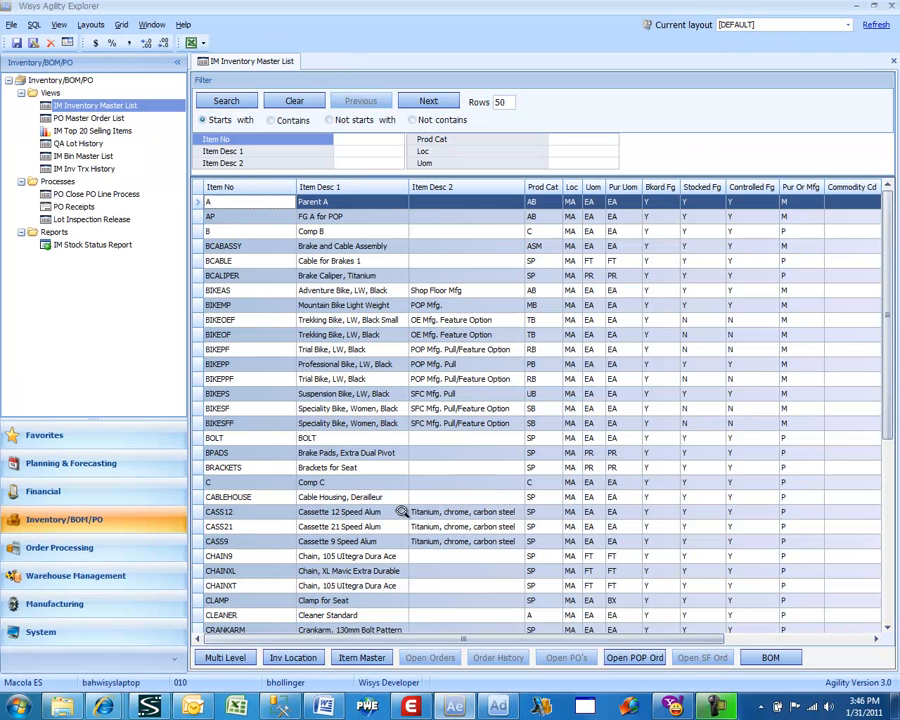
left_click(193, 706)
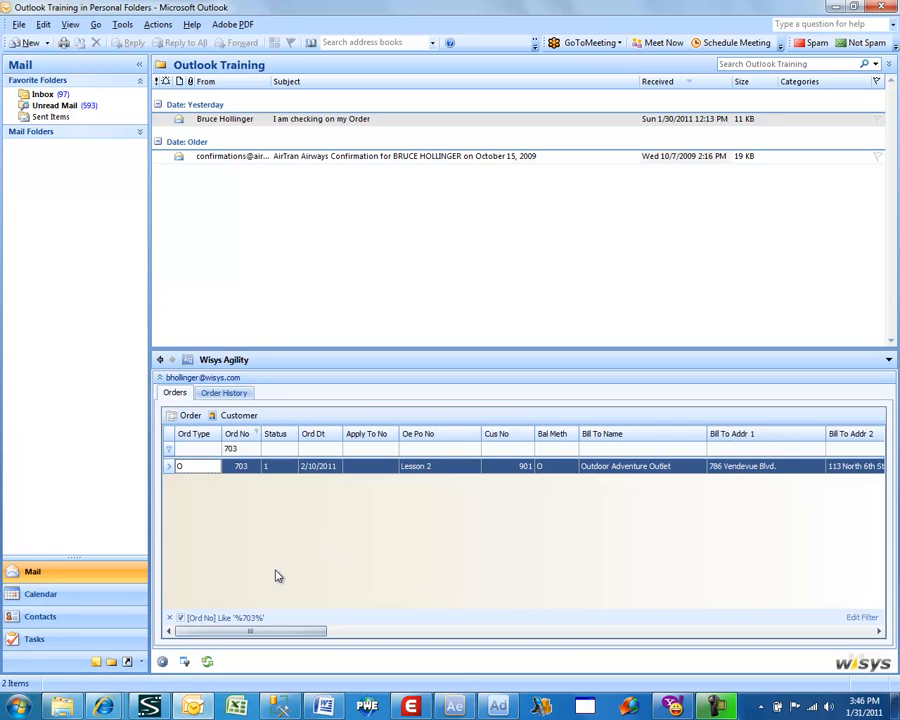
left_click(231, 395)
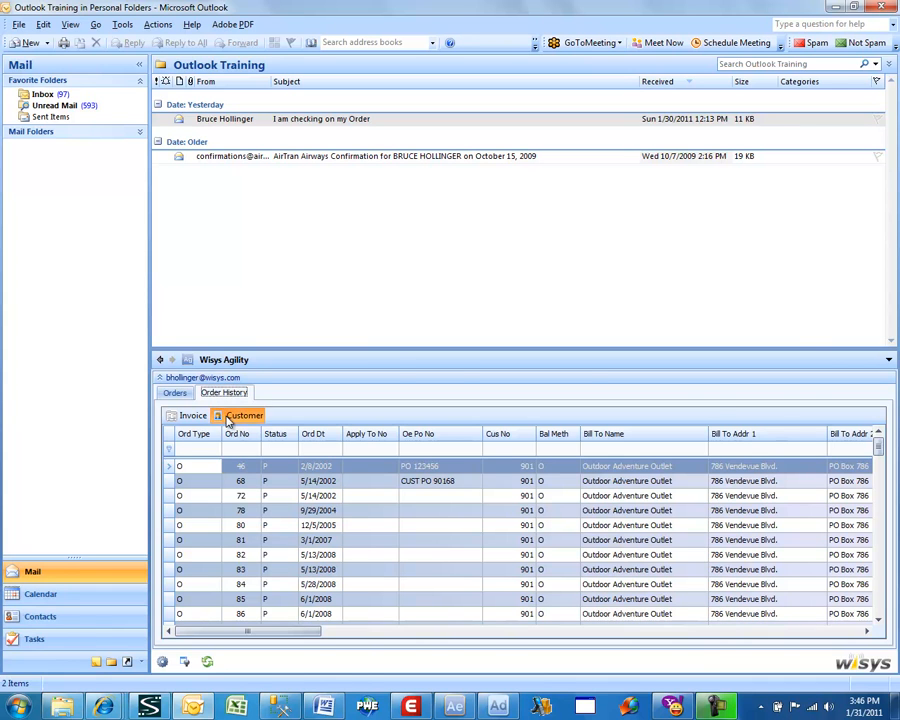
left_click(224, 415)
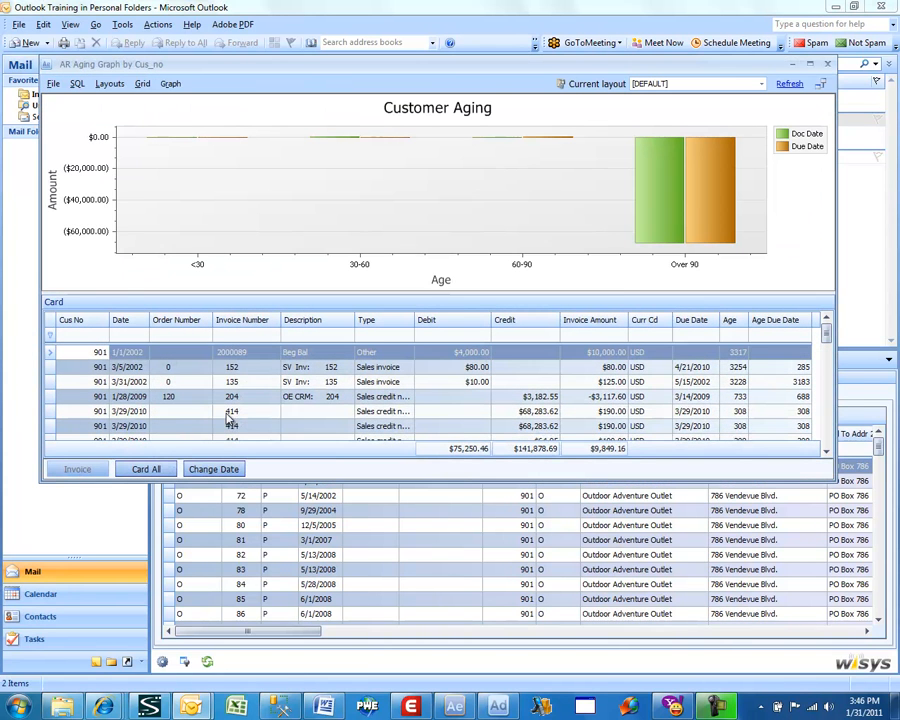
left_click(827, 64)
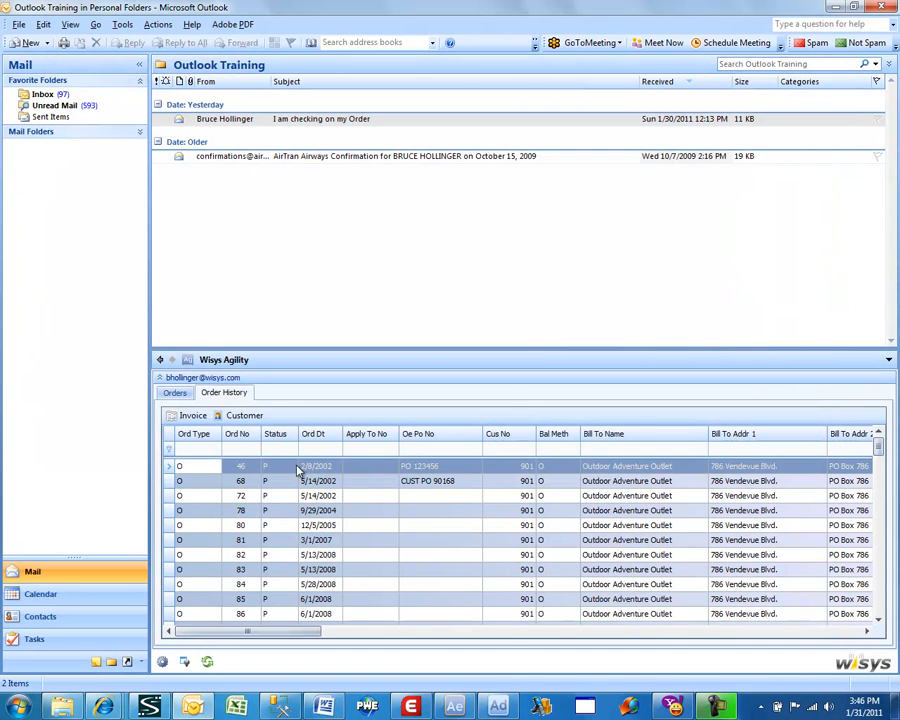
- Select the AirTran Airways Confirmation message and refresh the Wisys Agility pane to look up its sender
left_click(285, 158)
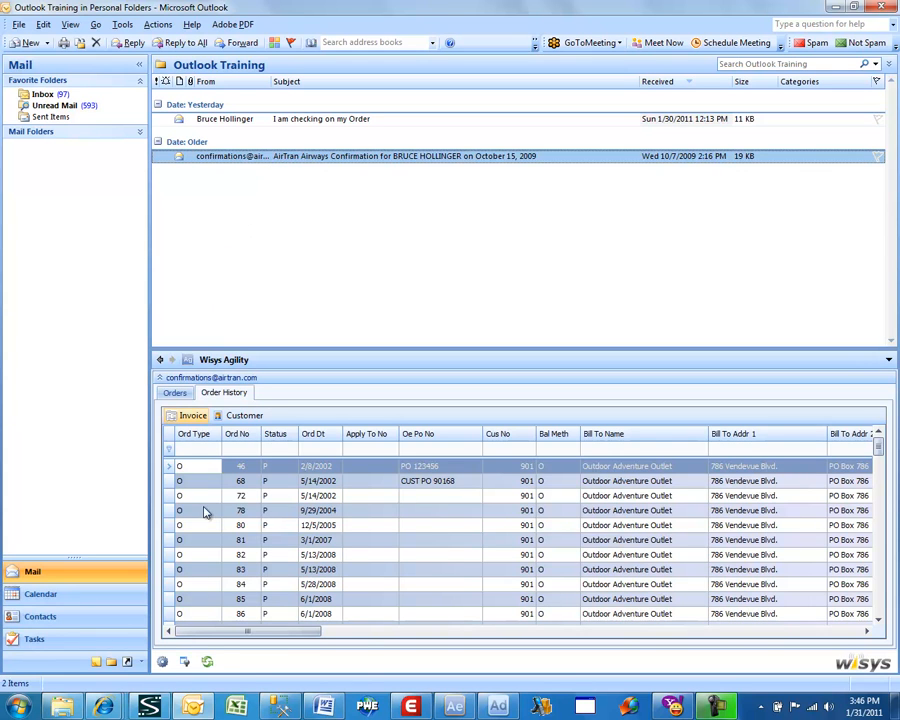
left_click(209, 663)
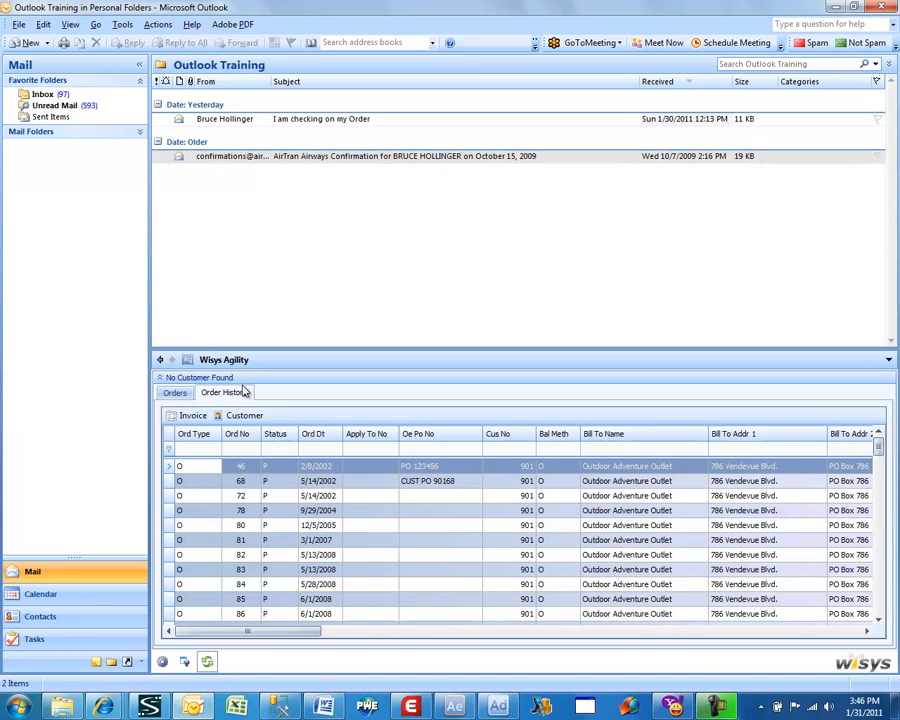
left_click(298, 554)
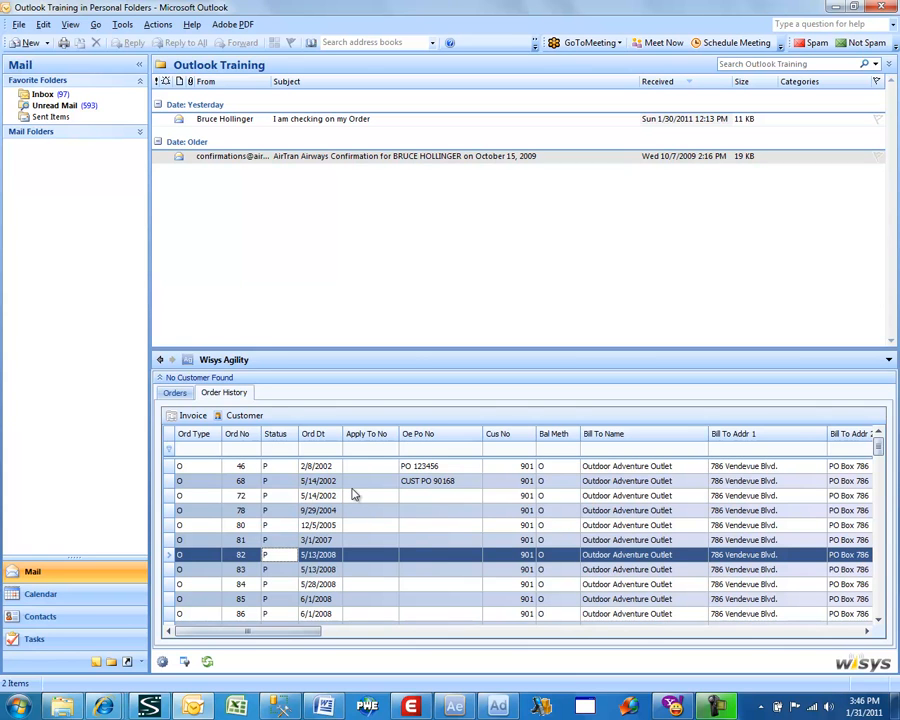
- Flip between the Reading Pane and the Wisys Agility pane for the AirTran message, ending on the Reading Pane
left_click(159, 361)
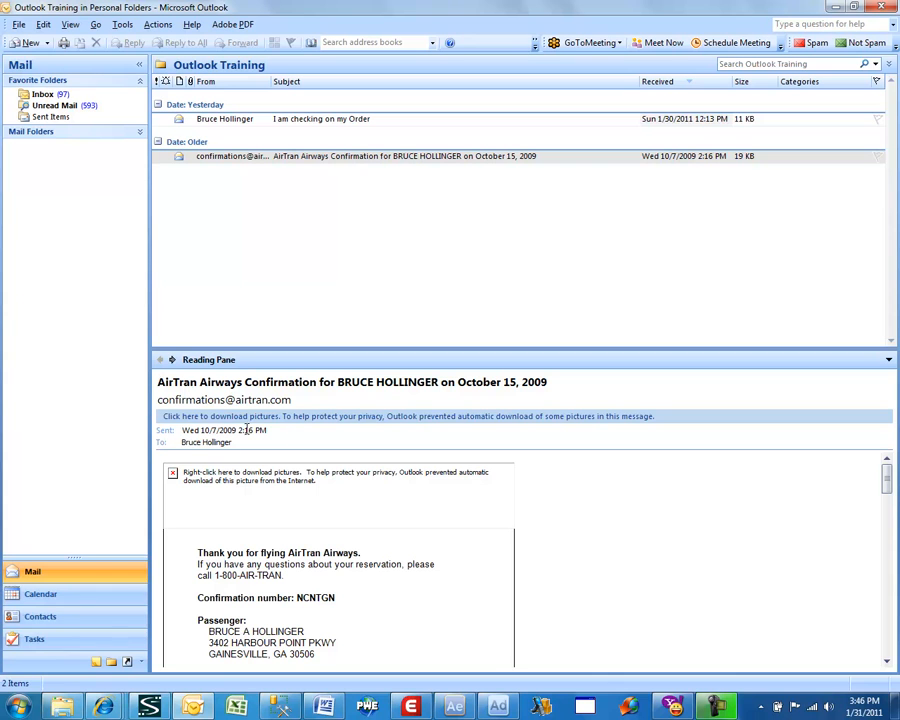
left_click(172, 361)
left_click(160, 362)
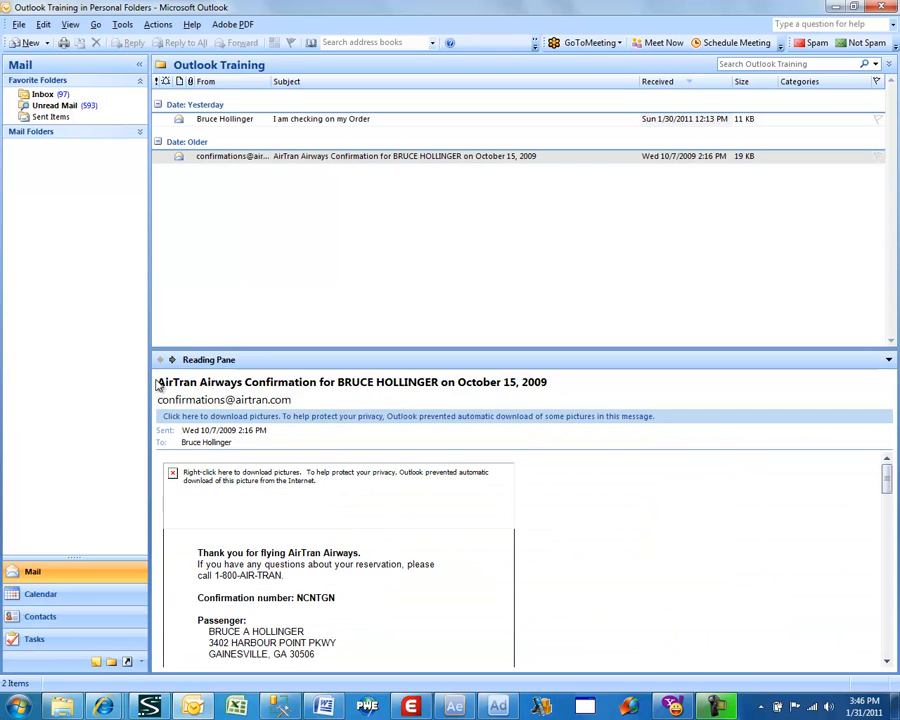